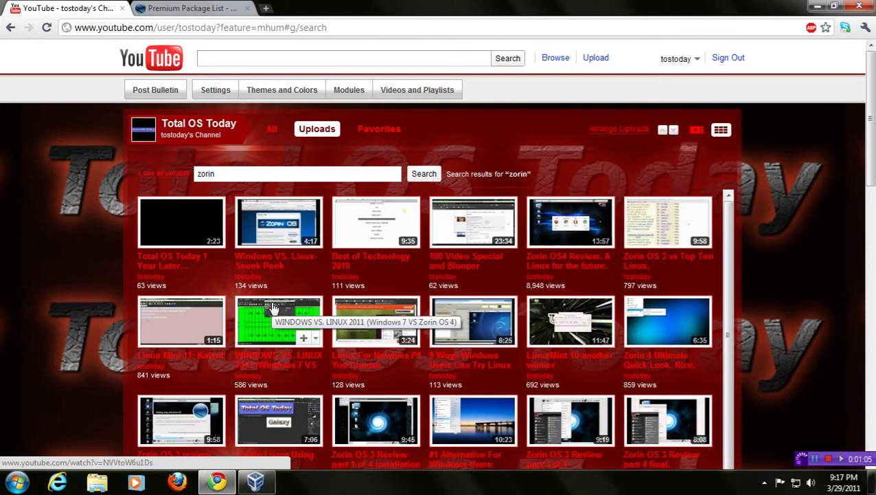
Open the Zorin OS Premium Package List page and read the Business Edition apps from the encryption software to the address book.
click(226, 9)
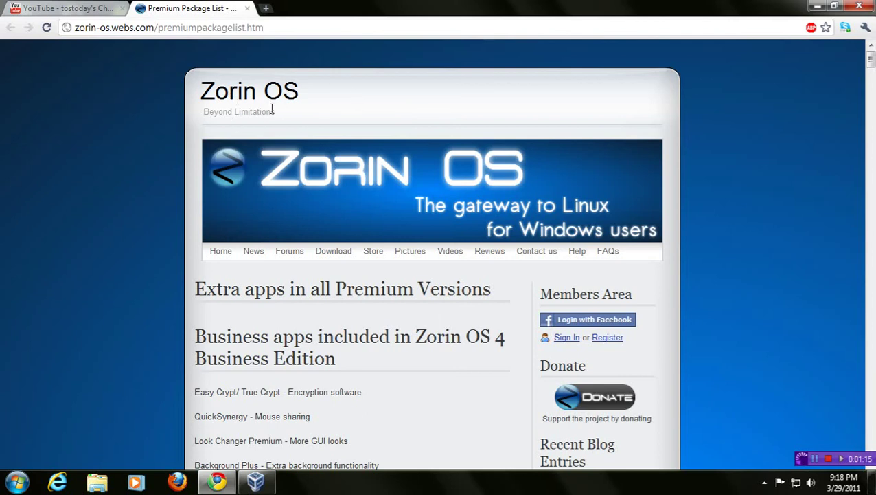
scroll(493, 175, down, 1)
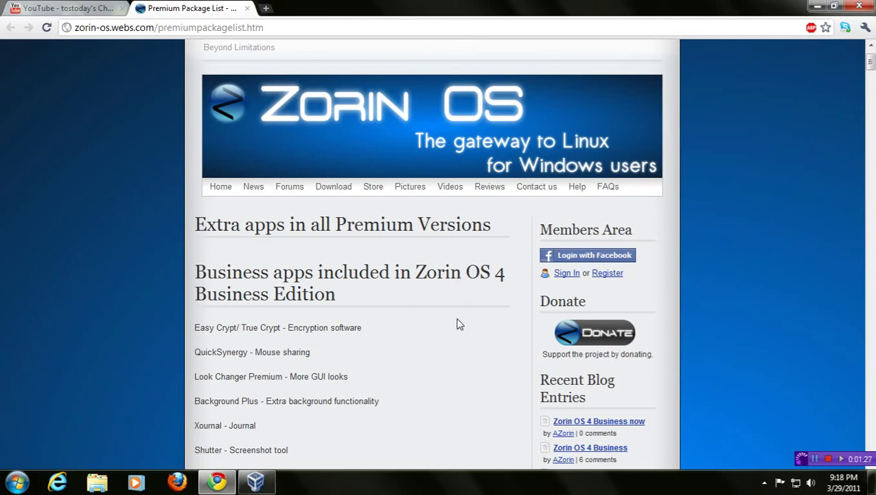
scroll(459, 323, down, 1)
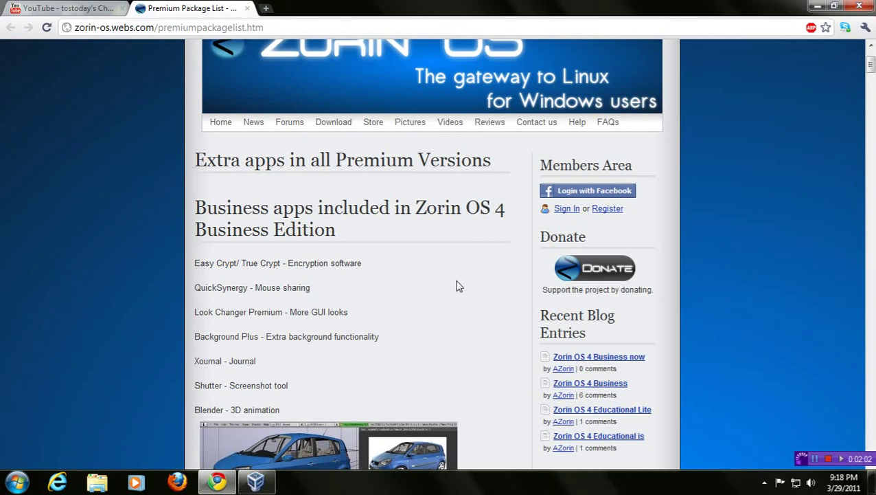
scroll(438, 273, down, 1)
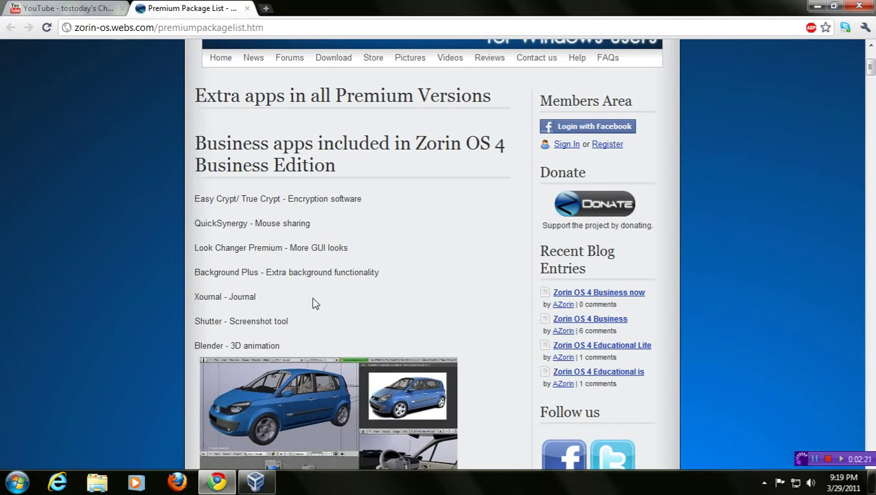
scroll(313, 303, down, 1)
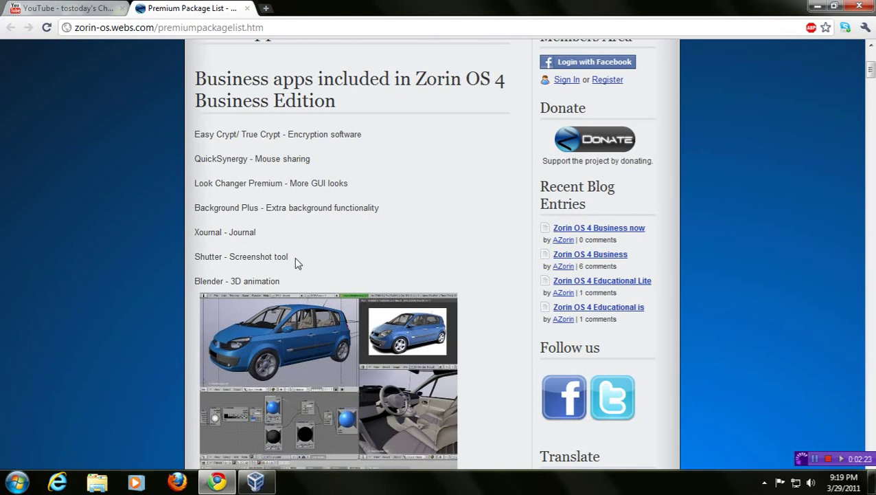
scroll(295, 257, down, 5)
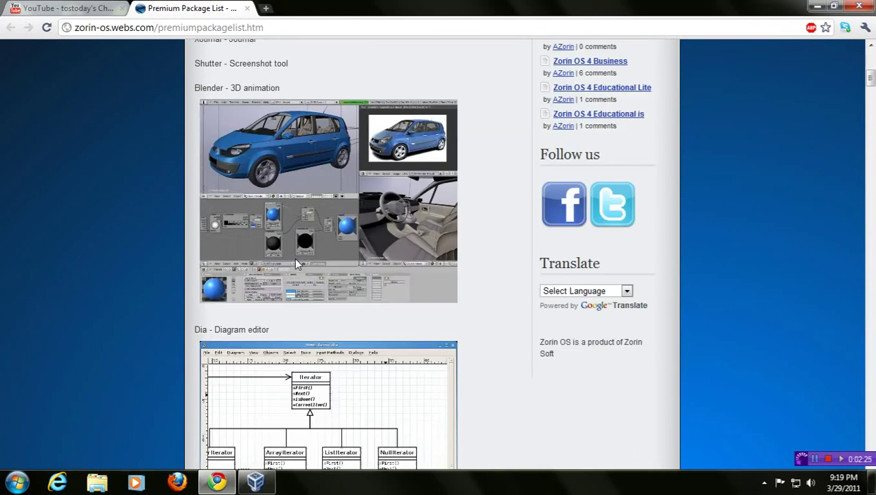
scroll(296, 231, down, 6)
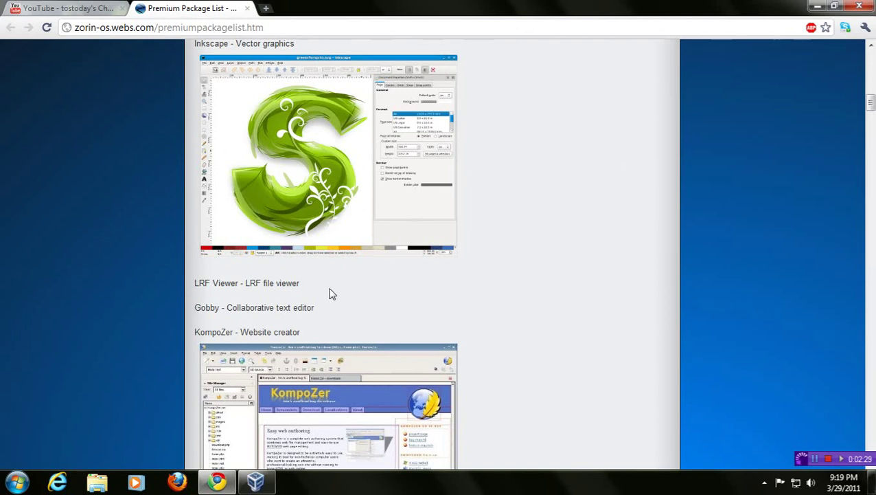
scroll(328, 302, down, 1)
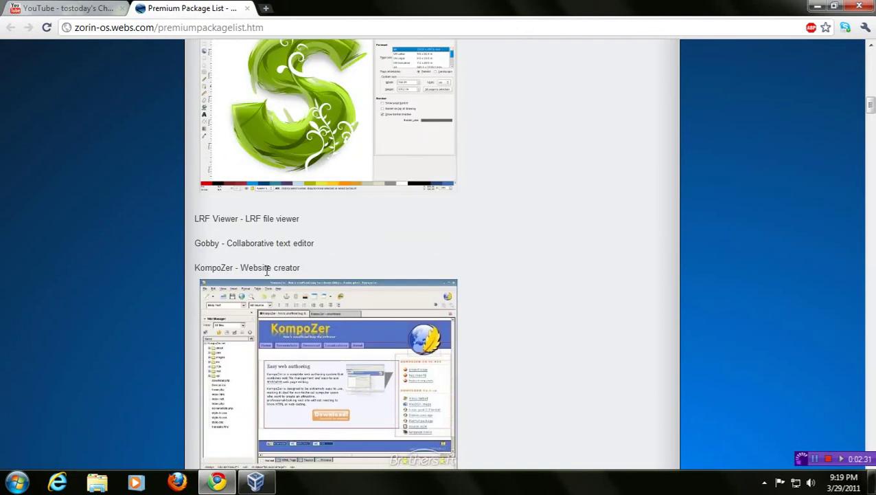
scroll(330, 288, down, 4)
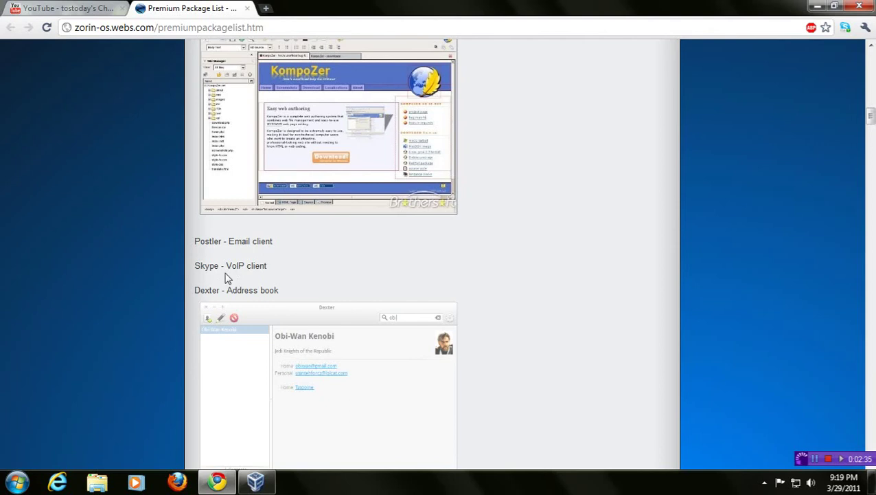
scroll(352, 323, down, 2)
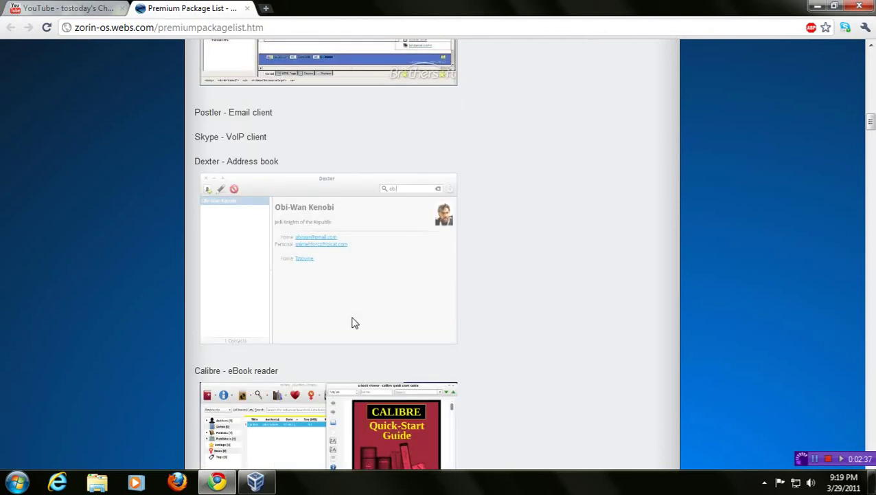
Examine the listed business apps from the Calibre eBook reader down to the Kraft small business management entry.
scroll(353, 323, down, 2)
scroll(317, 290, down, 2)
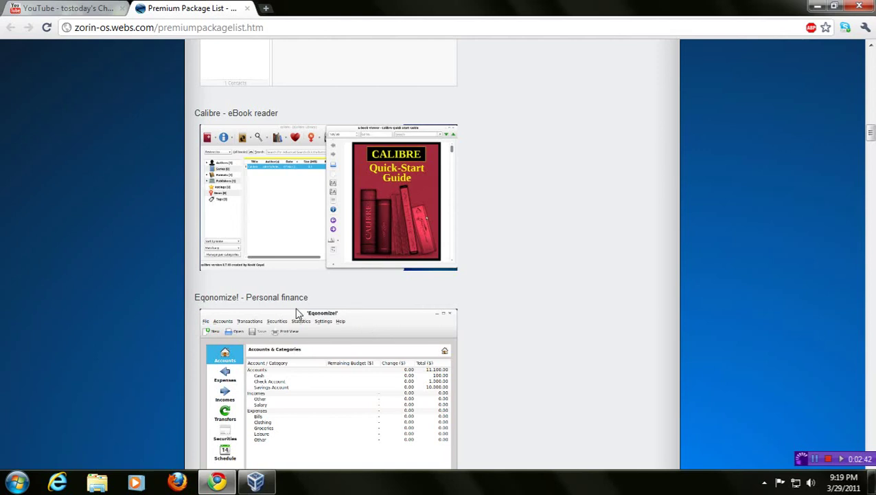
scroll(299, 313, down, 2)
scroll(303, 313, down, 2)
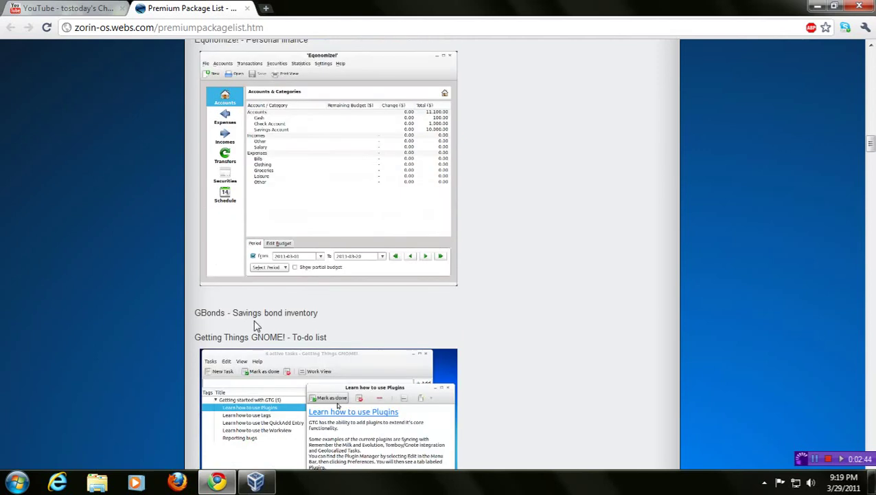
scroll(383, 325, down, 1)
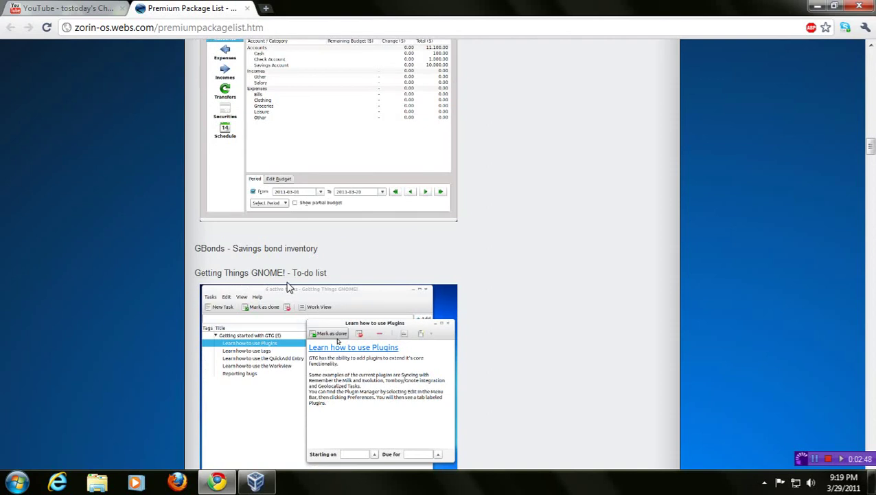
scroll(412, 302, down, 2)
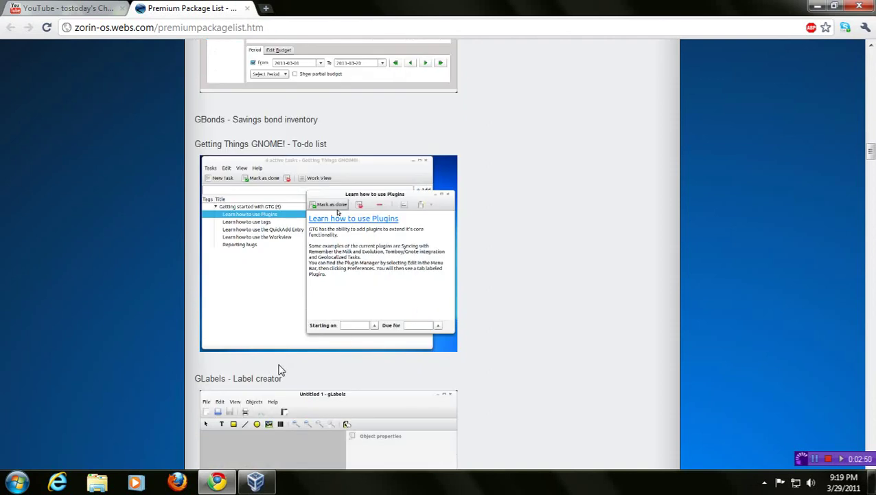
scroll(280, 370, down, 3)
scroll(563, 320, down, 2)
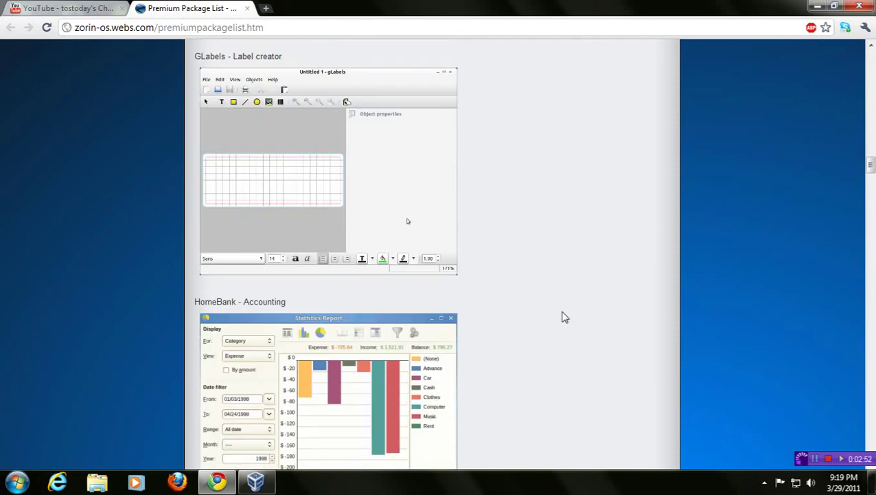
scroll(562, 316, down, 2)
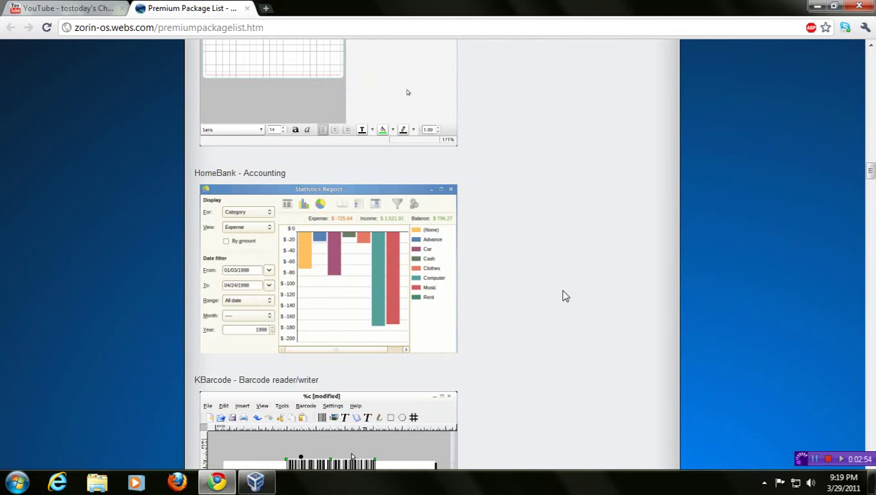
scroll(564, 296, down, 6)
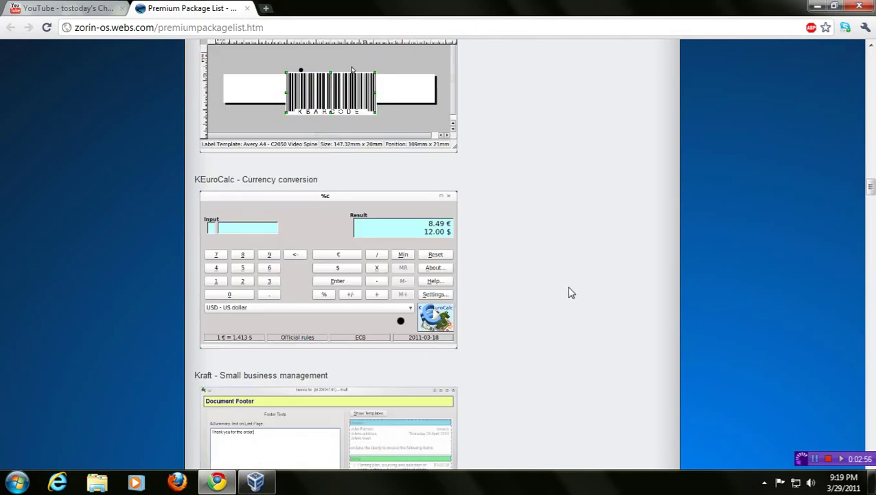
Switch to the ZORIN B virtual machine in VirtualBox and compare its application menu with the Windows Start menu.
click(256, 481)
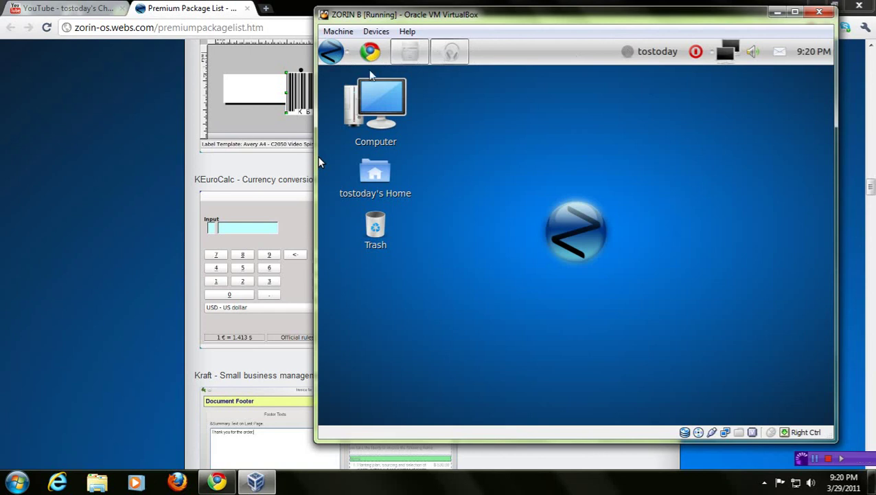
click(331, 52)
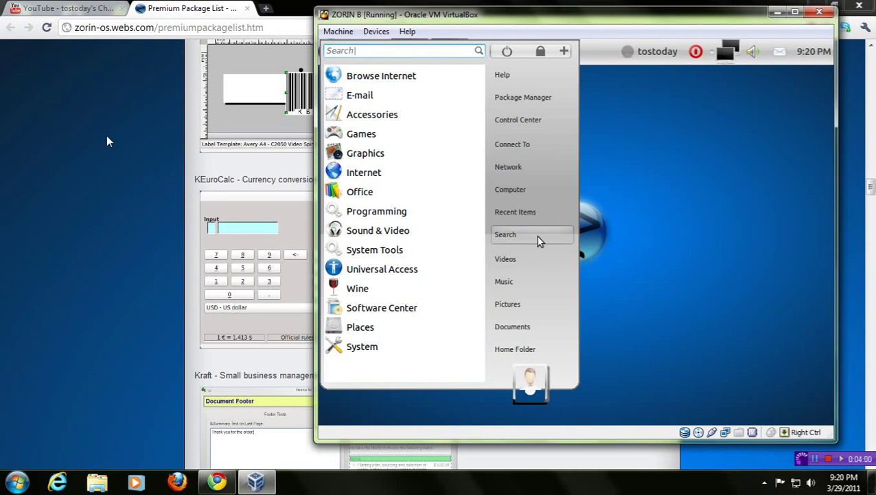
click(18, 479)
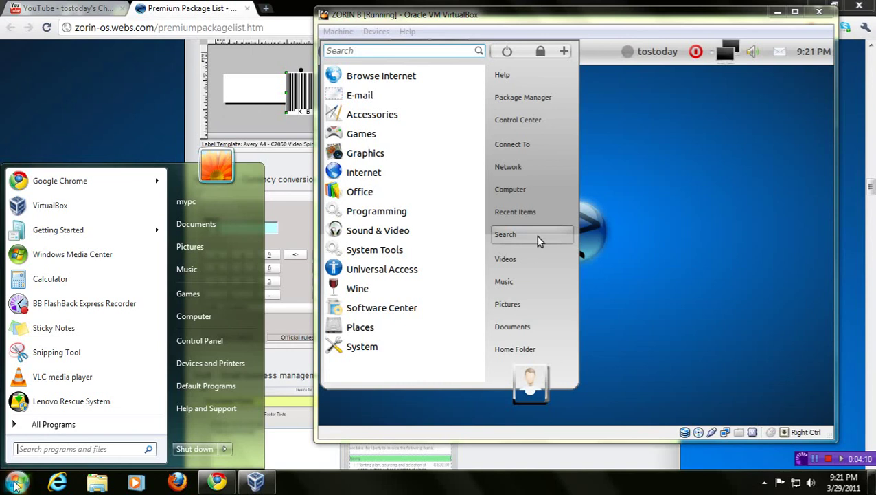
click(489, 352)
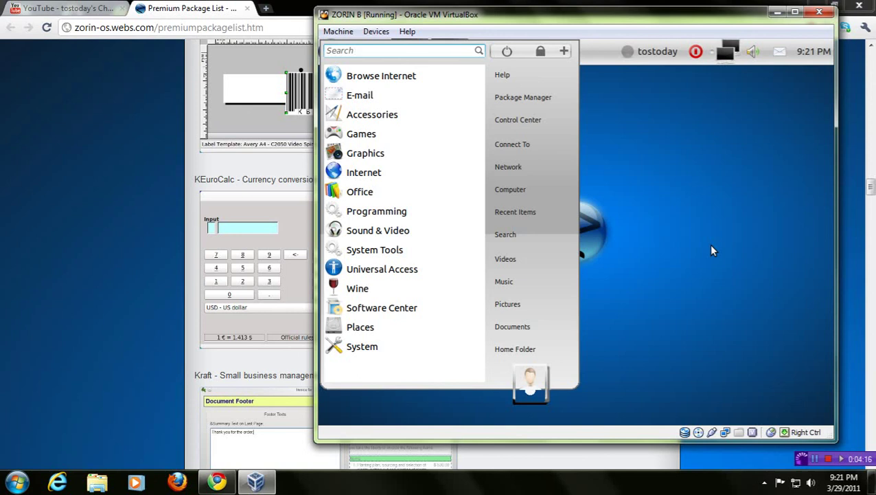
Launch HomeBank from the Office applications in Zorin OS and open its account management.
click(371, 194)
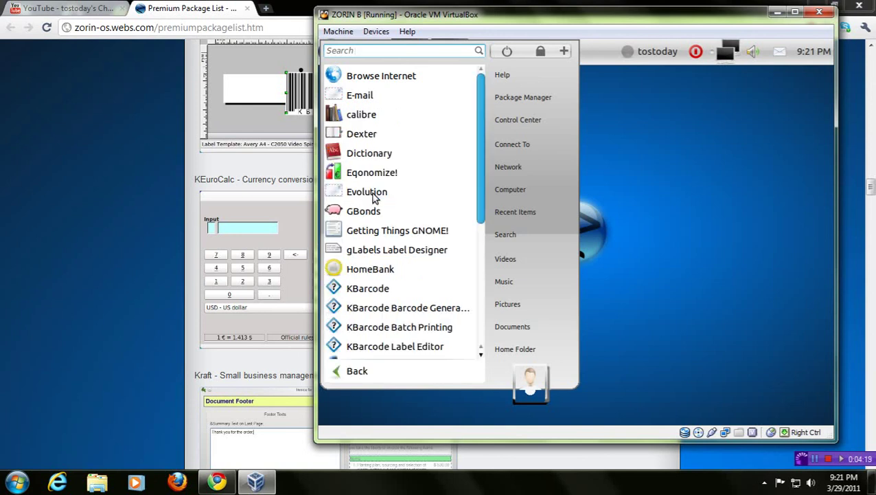
click(391, 273)
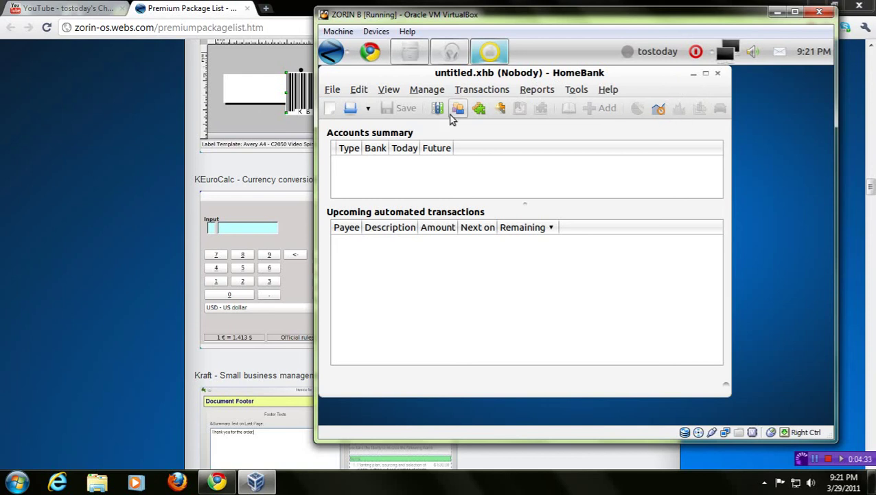
click(506, 96)
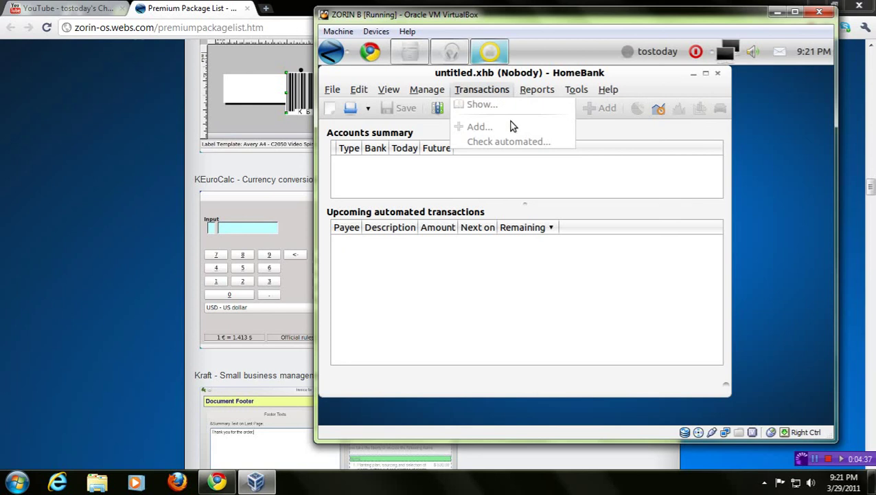
mouse_move(435, 92)
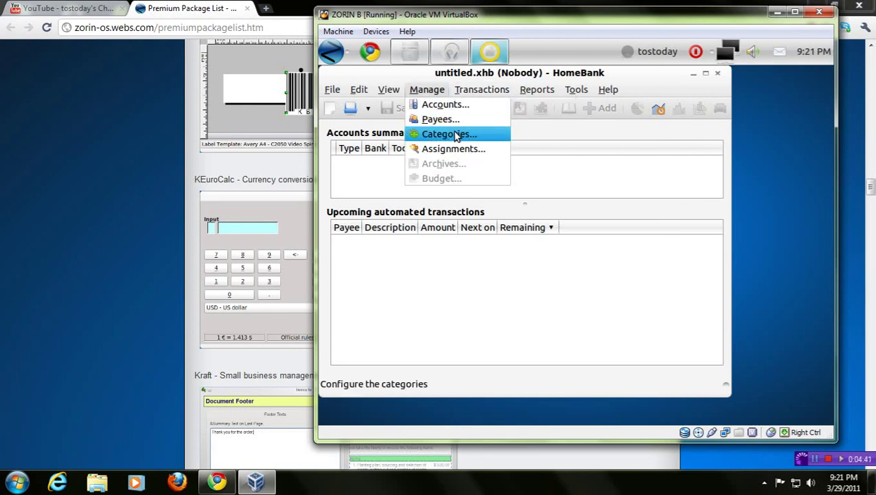
click(463, 109)
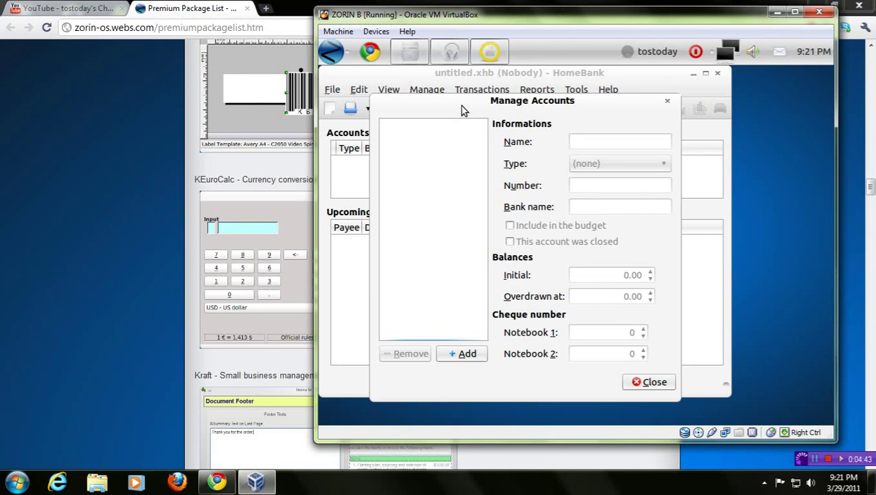
Add a new account and name it "total os today".
click(467, 353)
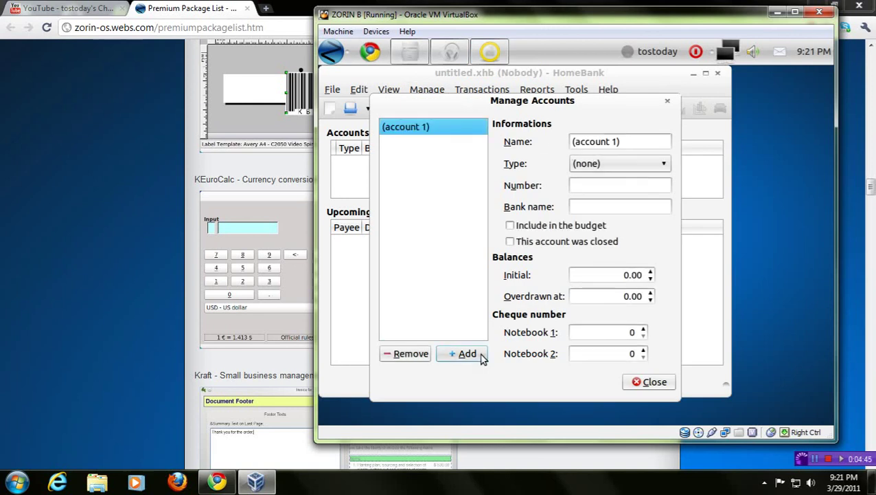
drag(627, 141, 572, 142)
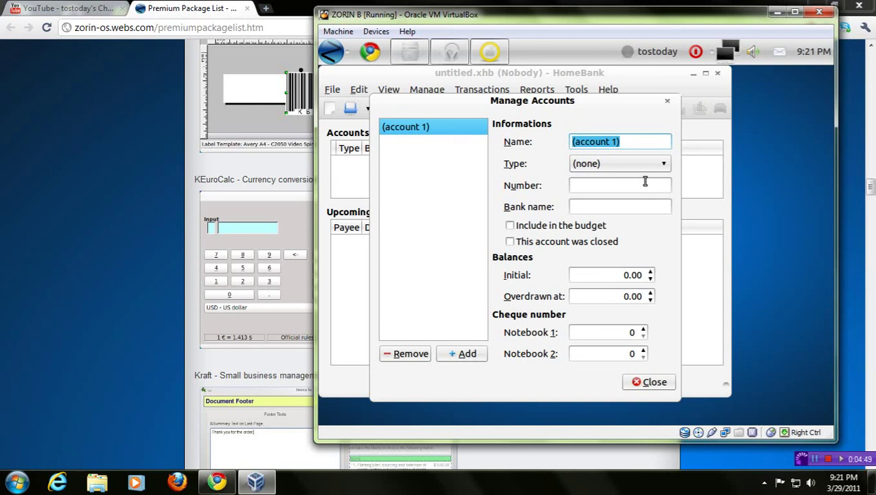
text(tosd)
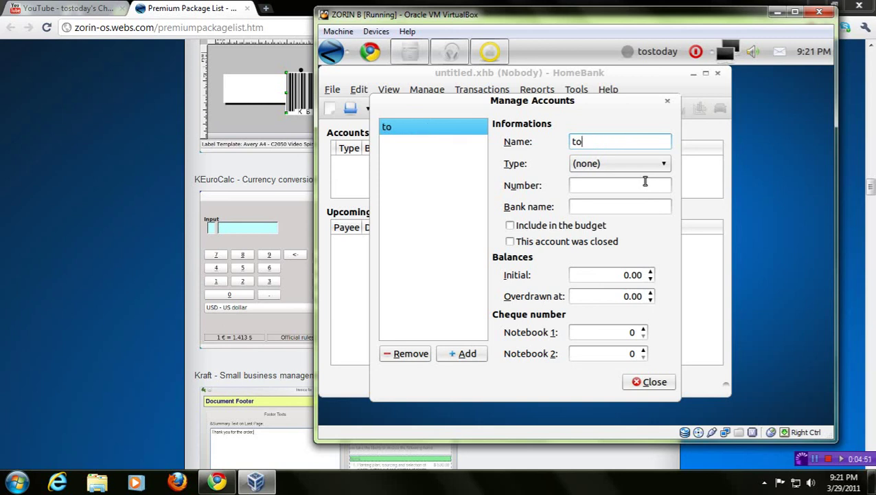
key(BackSpace)
key(BackSpace)
text(tal os today)
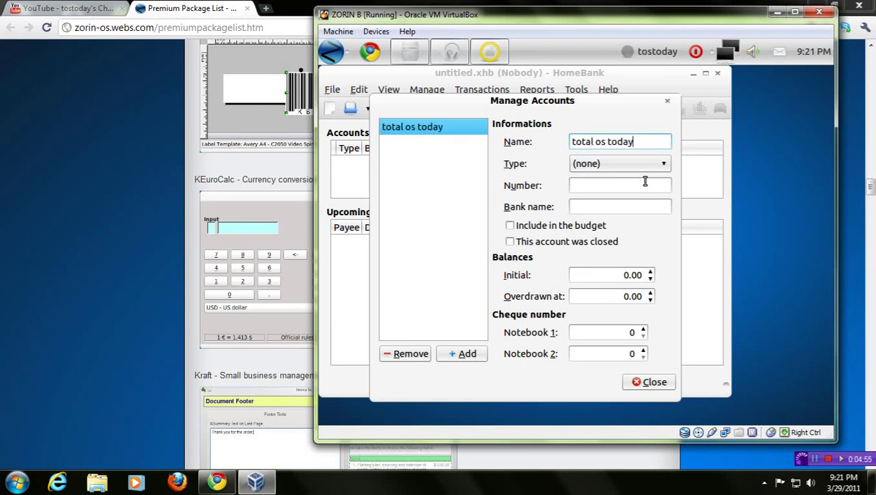
Set the account's type to Bank, fill in its account number, and enter 1 as the bank name.
click(664, 165)
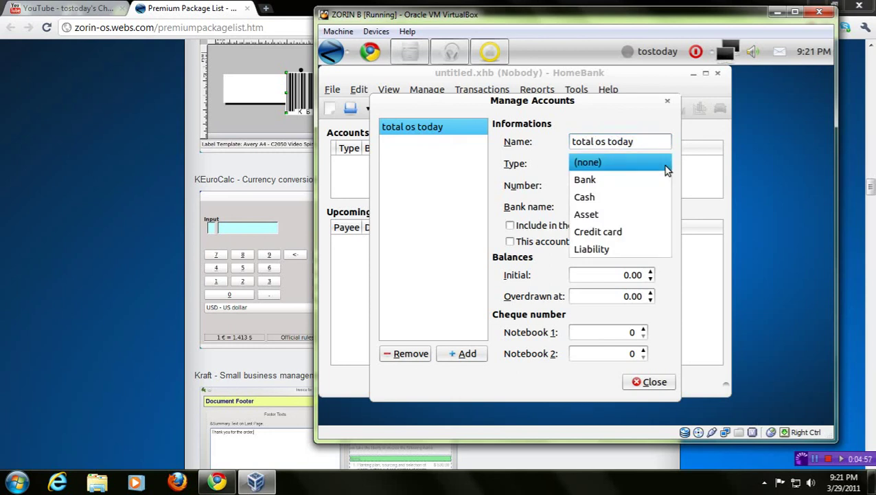
click(652, 178)
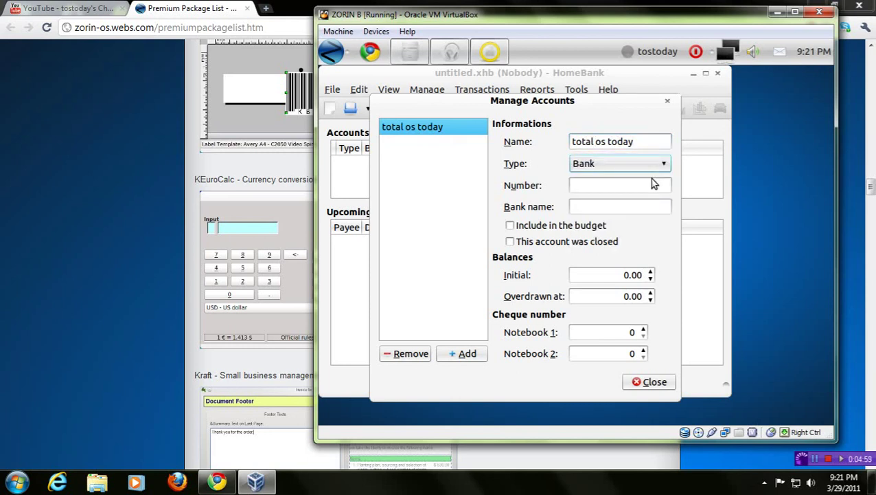
click(648, 187)
text(1)
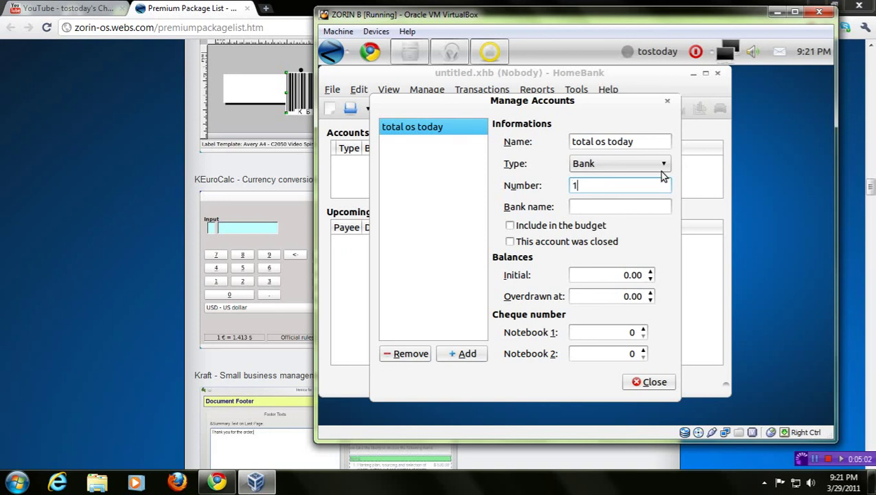
click(588, 205)
text(1)
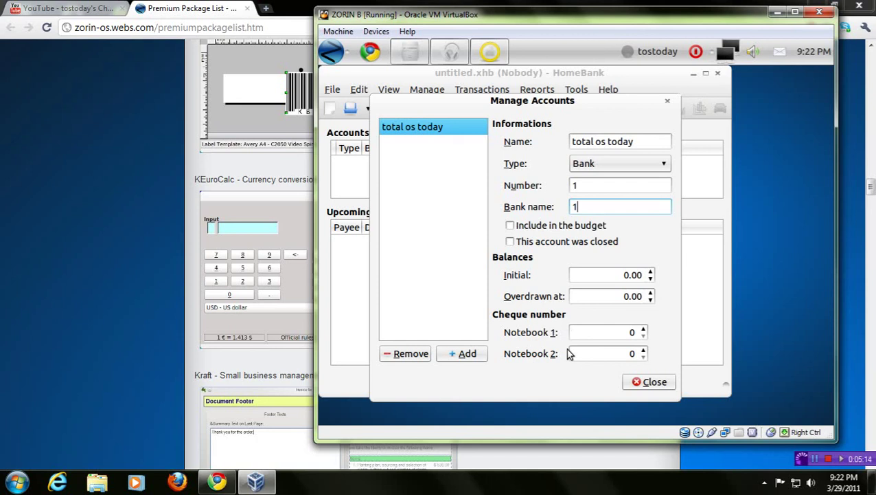
Raise the account's initial balance to 0.80.
click(652, 272)
click(651, 272)
click(651, 272)
click(651, 272)
click(651, 272)
click(651, 272)
click(651, 272)
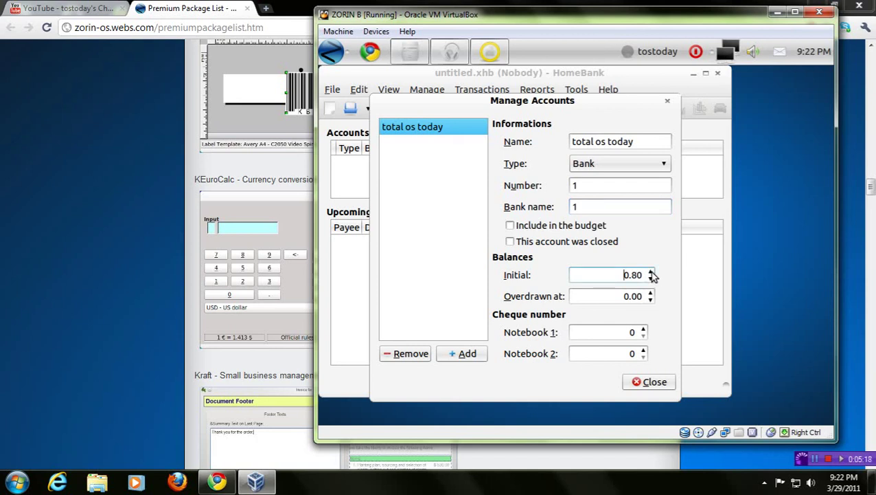
Raise the account's initial balance to 1.00, close the account management and check the accounts summary.
click(652, 272)
click(651, 272)
click(646, 381)
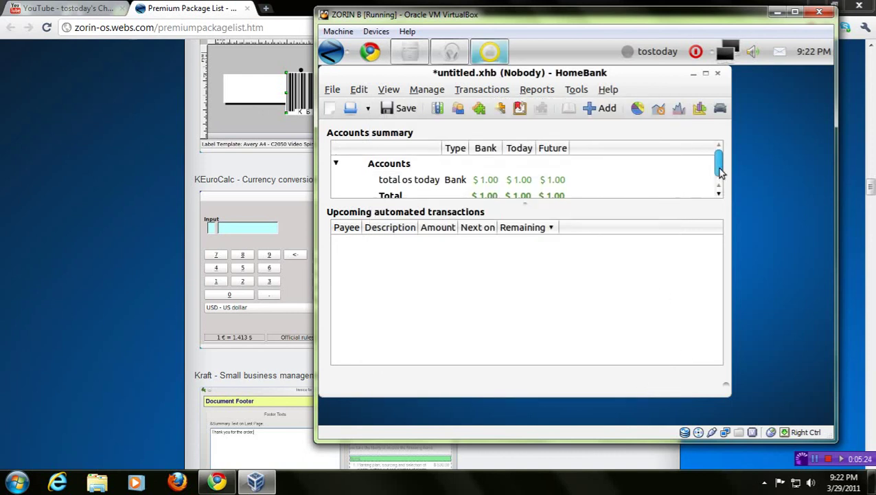
scroll(718, 173, down, 1)
scroll(718, 173, up, 1)
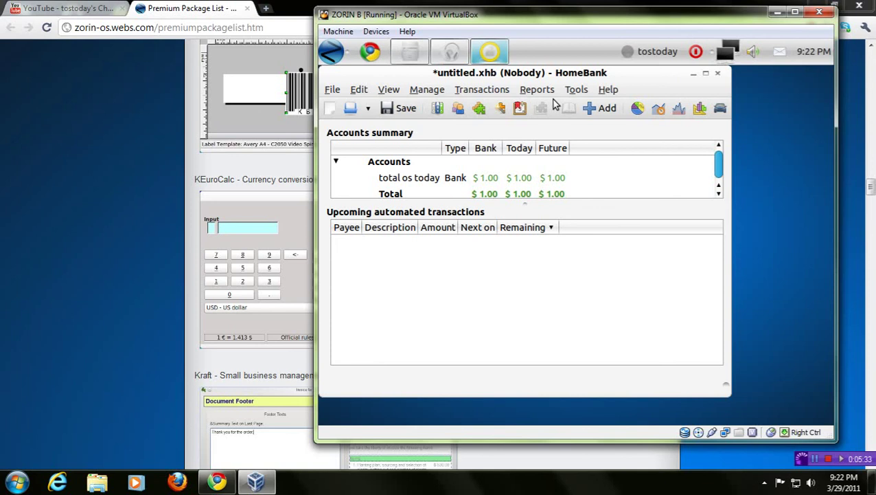
Look through HomeBank's car, budget, overdrawn and trend time reports, closing each one after viewing it.
click(720, 110)
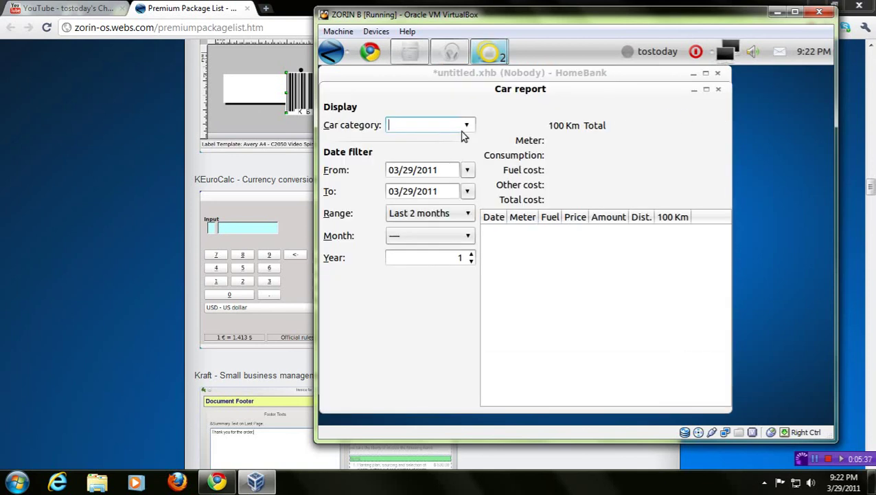
click(718, 89)
click(700, 108)
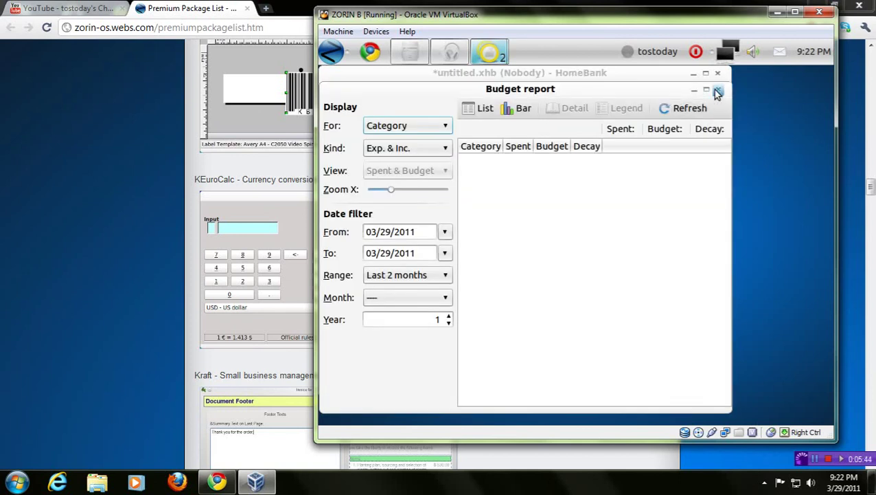
click(719, 90)
click(679, 107)
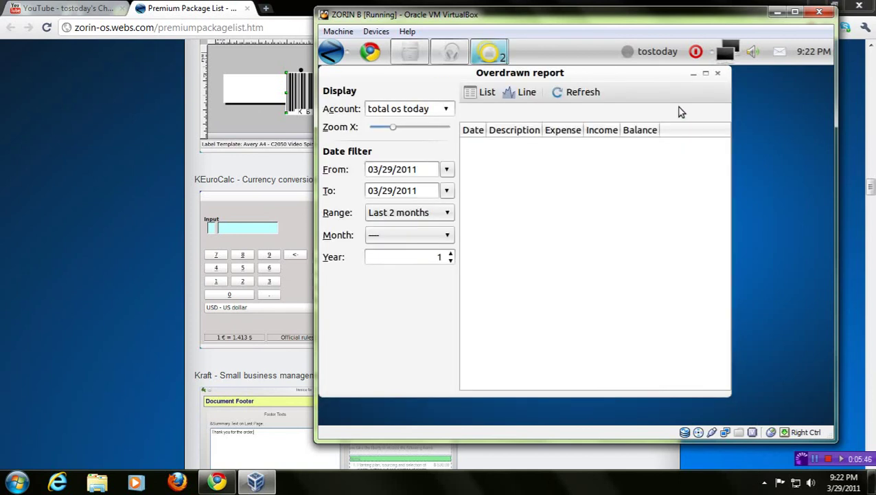
click(718, 73)
click(658, 108)
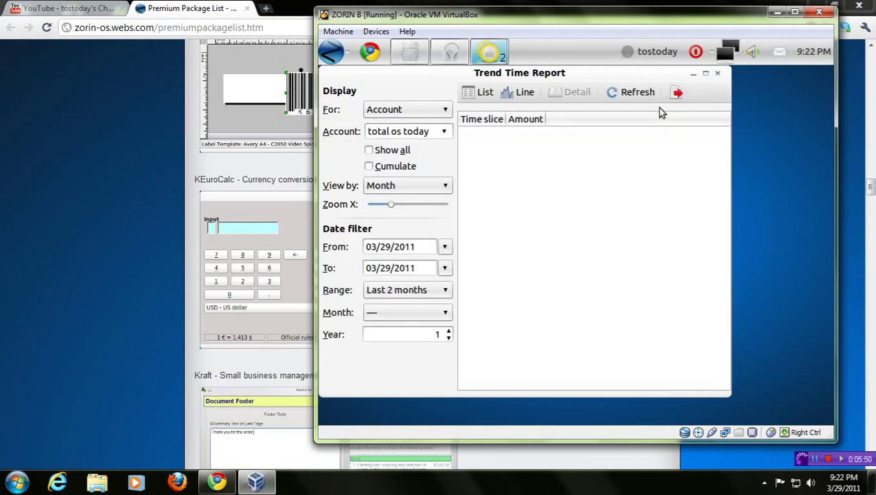
click(718, 72)
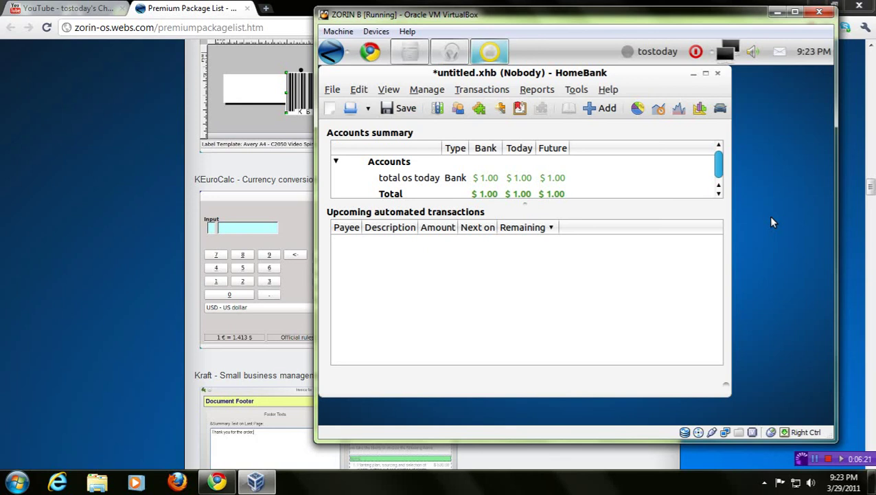
Close HomeBank without saving the changes and launch wxBanker Finance Manager from the Office applications.
click(717, 73)
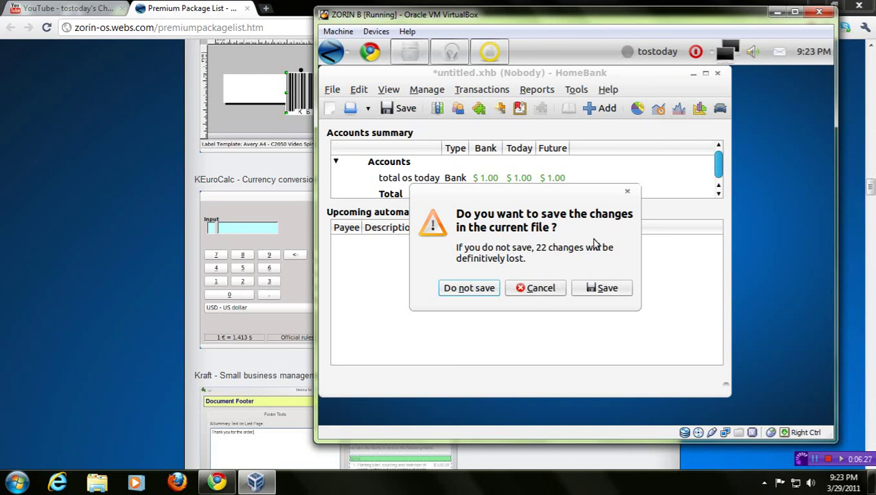
click(490, 287)
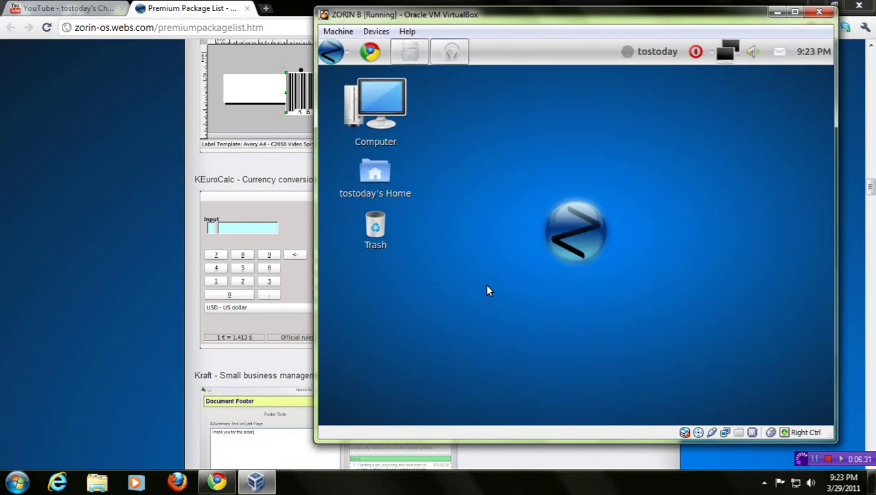
click(330, 54)
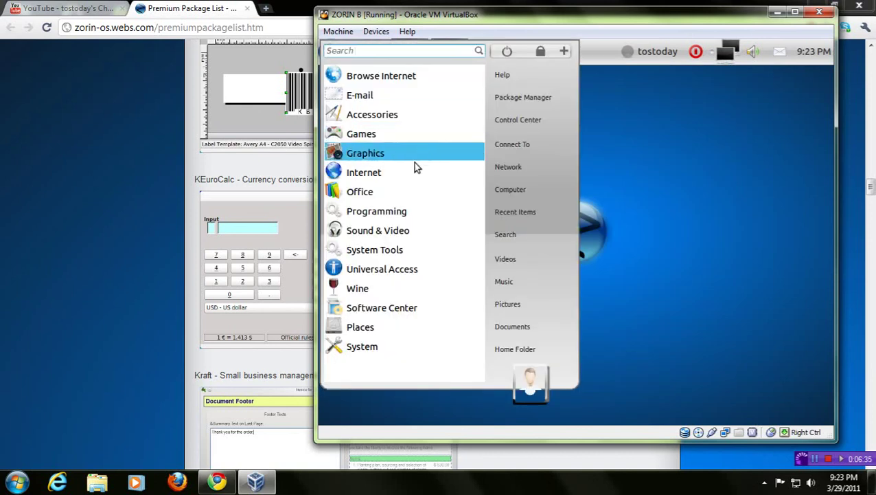
click(401, 191)
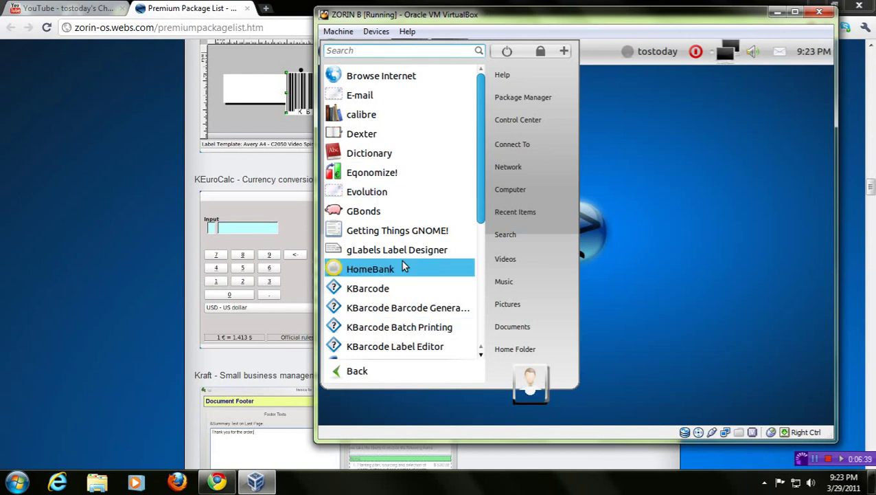
scroll(404, 266, down, 2)
scroll(404, 271, down, 1)
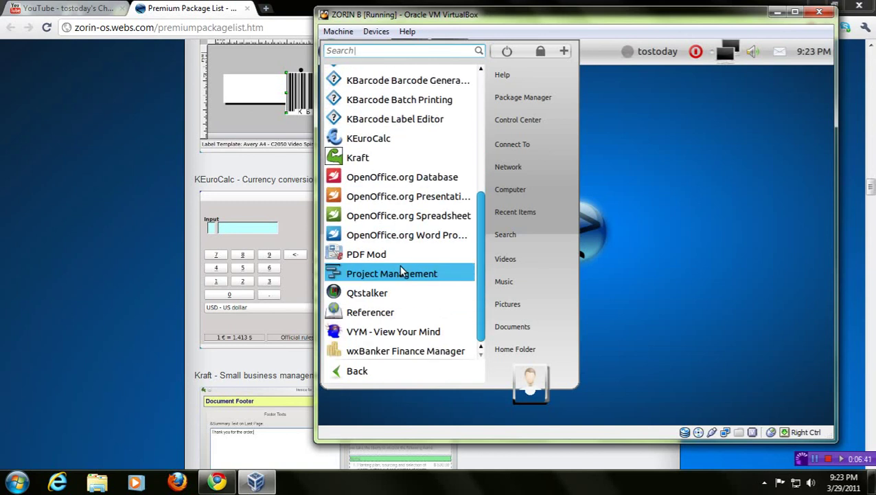
click(427, 352)
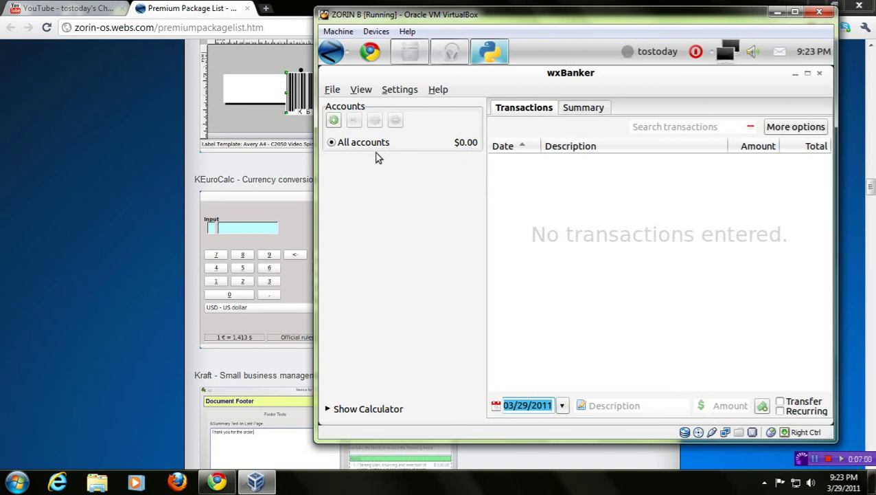
Add a new wxBanker account named "total os today".
click(335, 123)
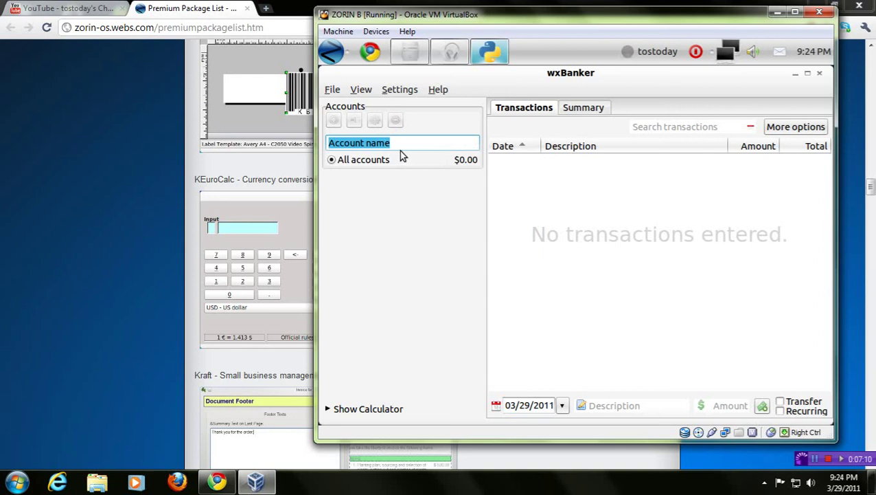
text(to)
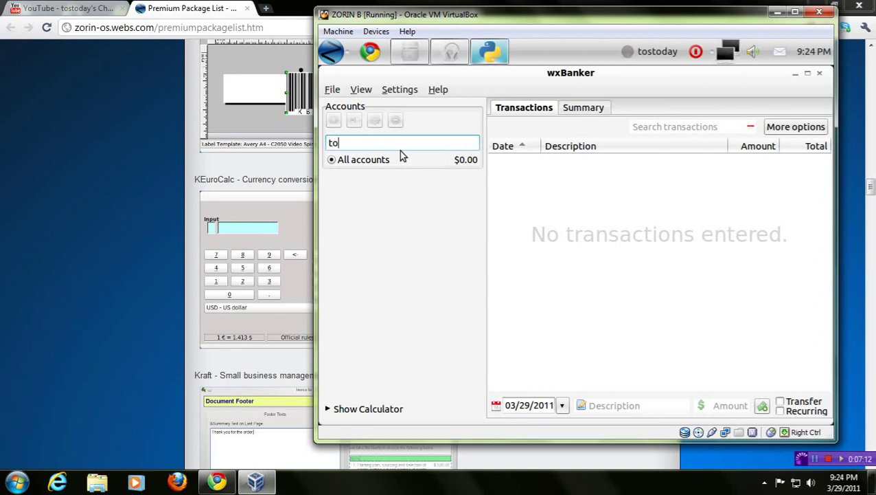
text(tal os toaday)
key(Return)
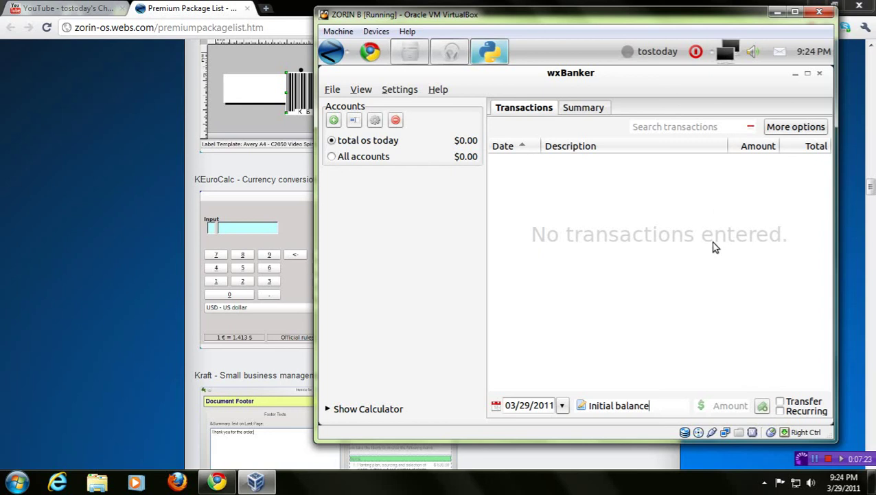
Try to enter the "Initial balance" transaction without an amount.
click(762, 406)
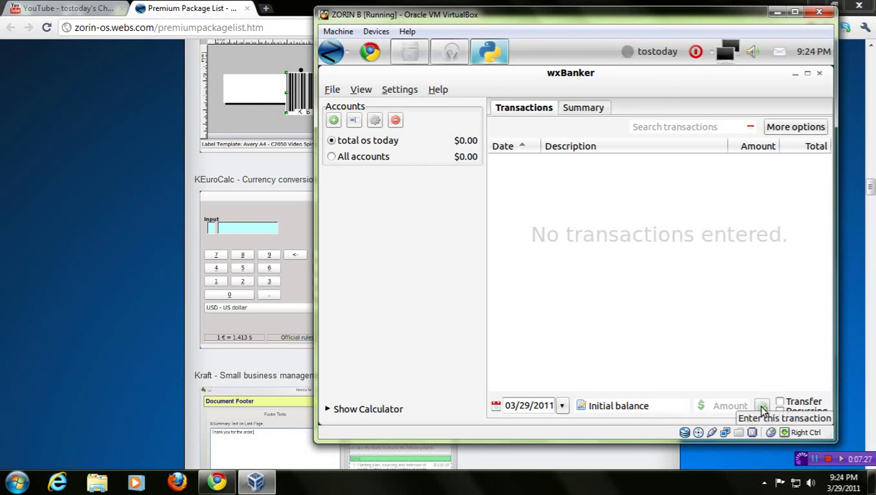
click(763, 406)
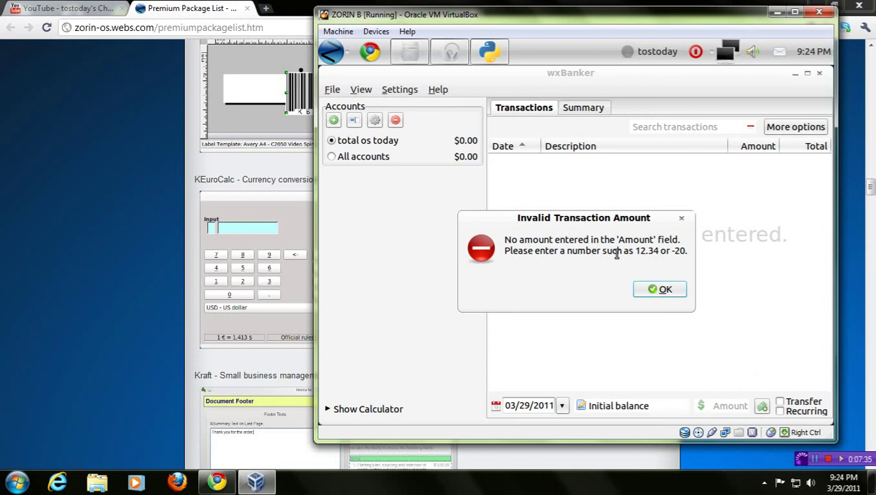
click(673, 288)
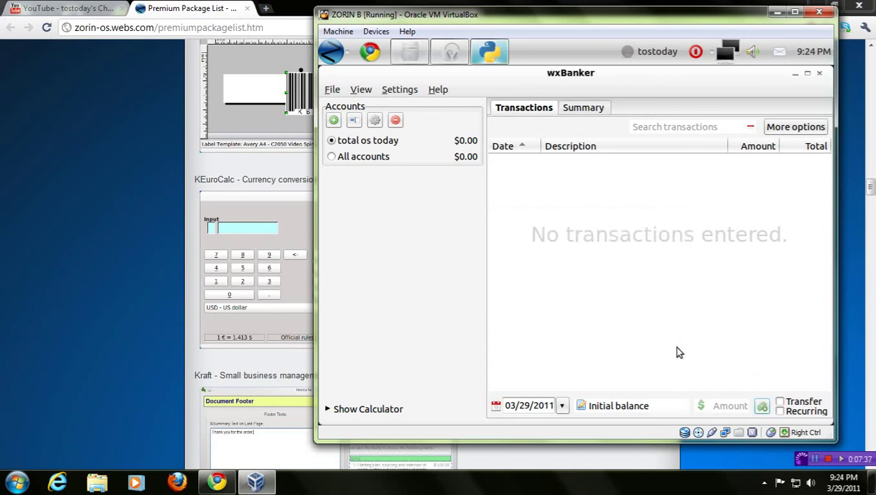
Record the "Initial balance" transaction with an amount of $5,000.00.
click(727, 405)
text(5.0000)
key(BackSpace)
key(Return)
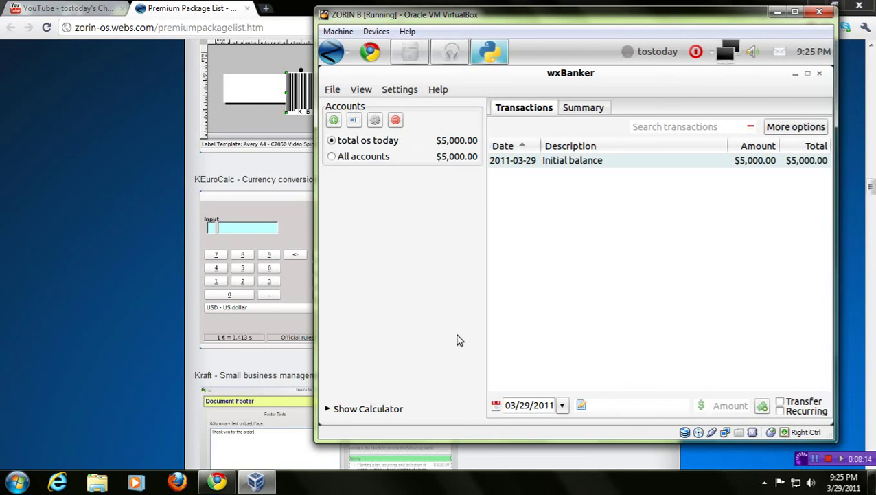
Examine wxBanker's calculator, advanced search options and balance summary chart, and return to the transaction list.
click(387, 410)
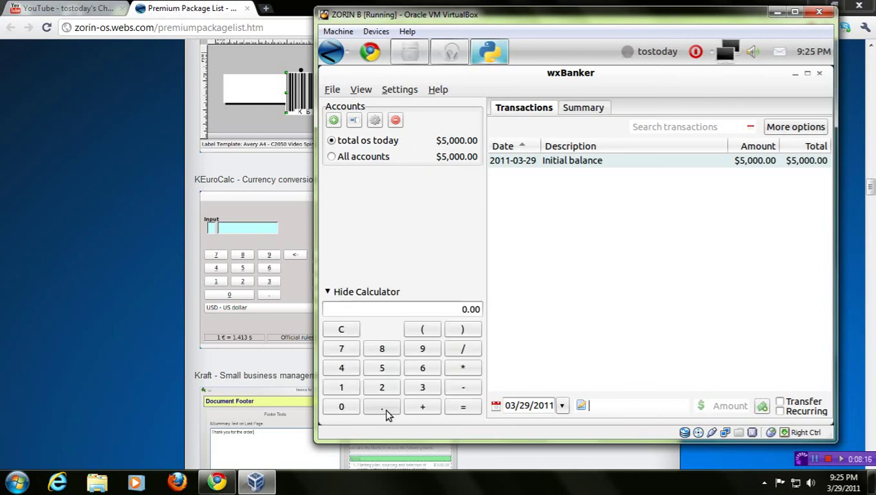
click(378, 293)
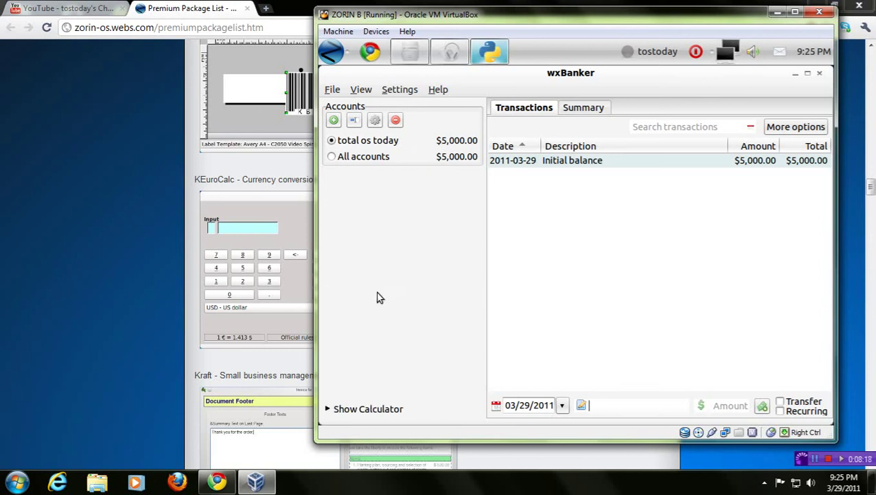
click(793, 128)
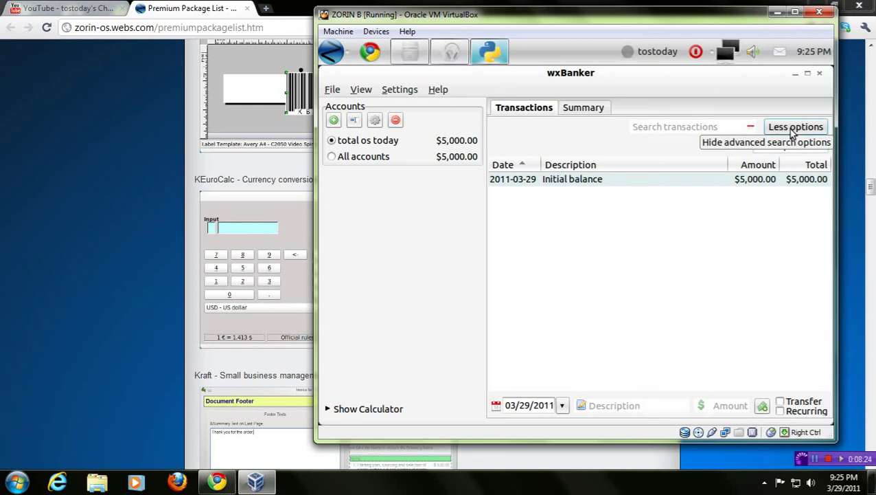
click(793, 129)
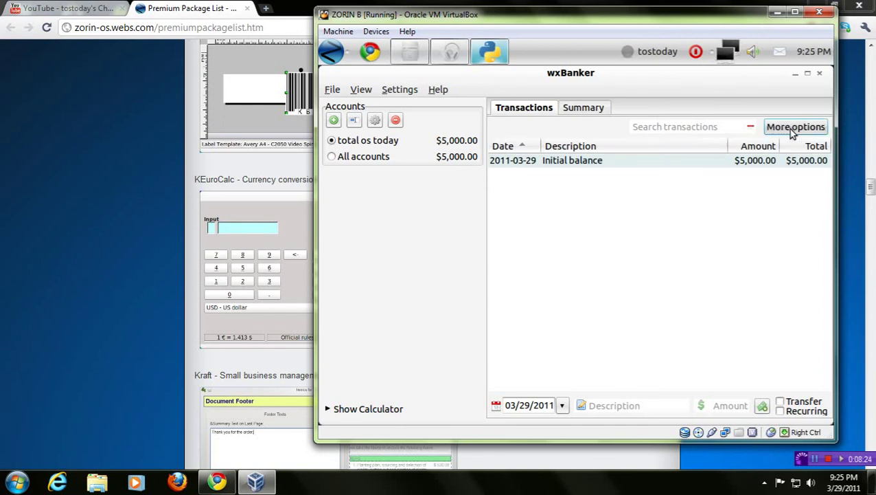
click(582, 110)
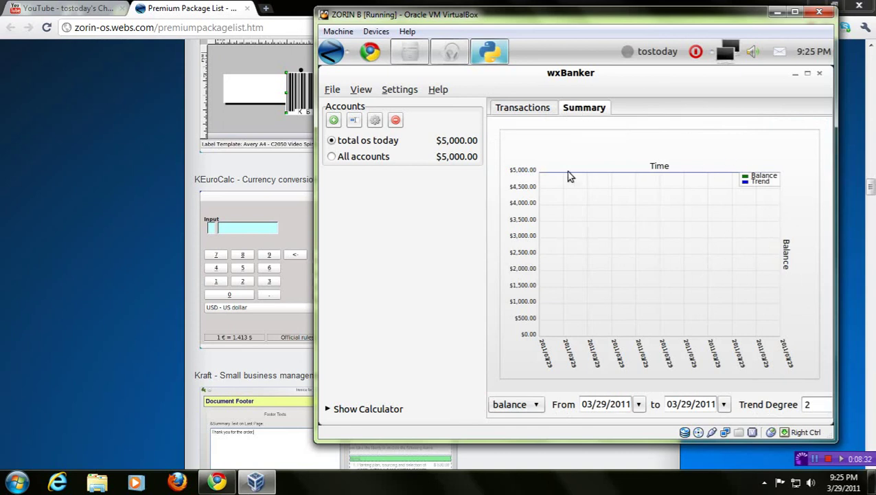
click(534, 112)
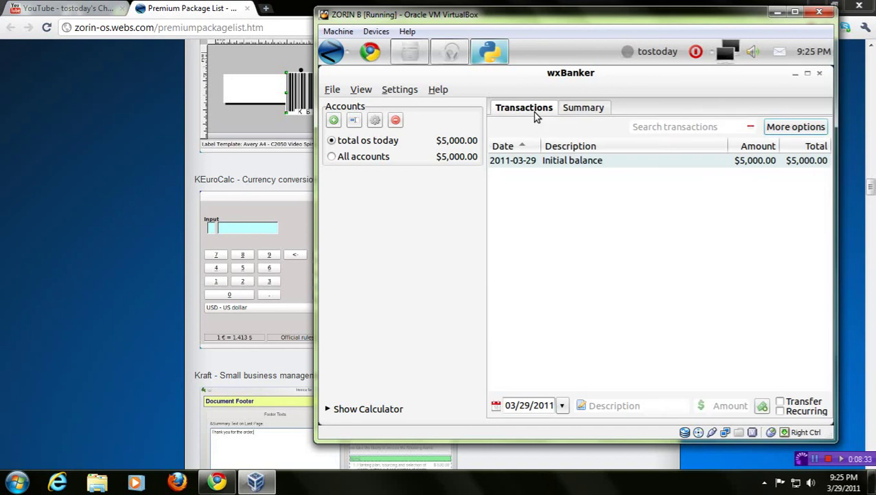
Permanently remove the "total os today" account together with all its transactions.
click(333, 121)
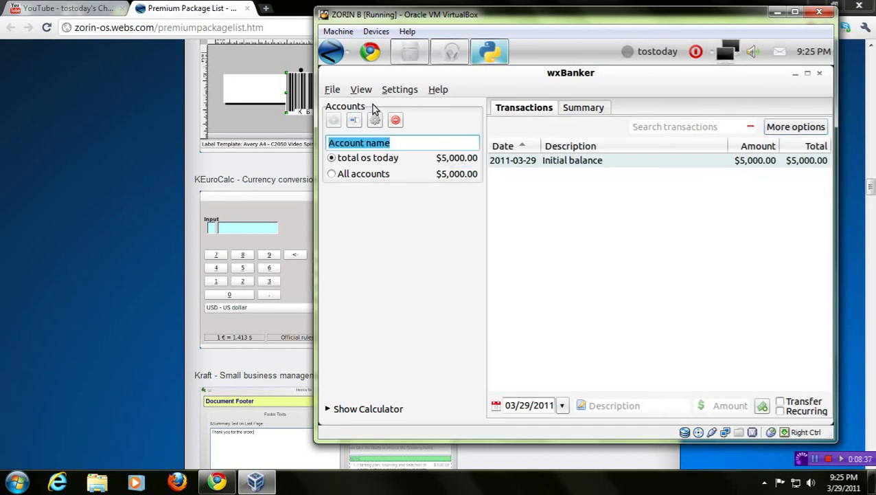
click(397, 122)
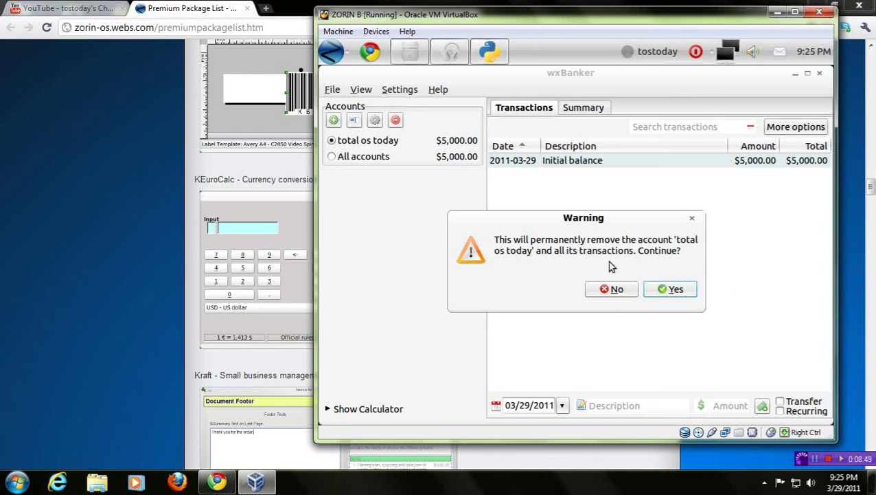
click(668, 289)
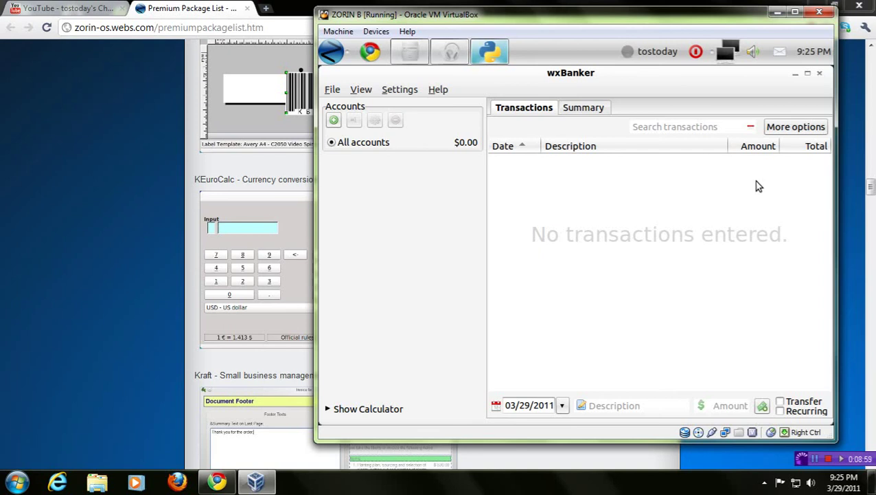
Close wxBanker without saving and open the Zorin OS Look Changer from the system preferences.
click(819, 73)
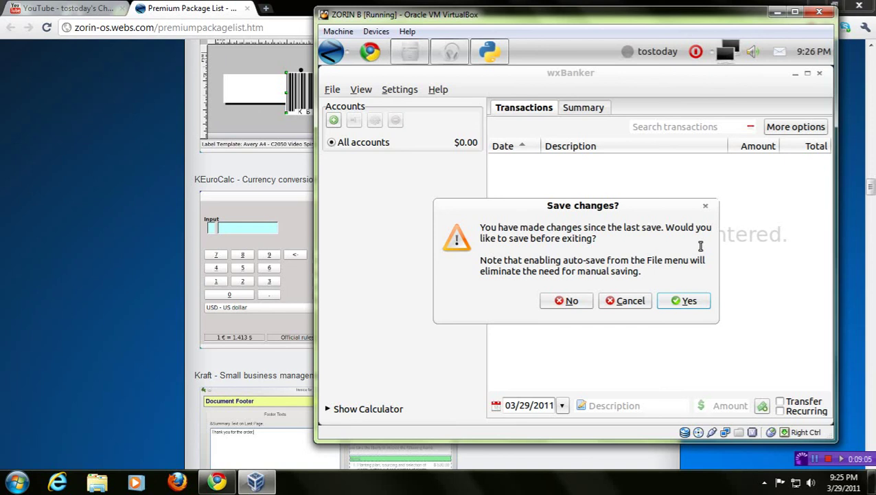
click(586, 300)
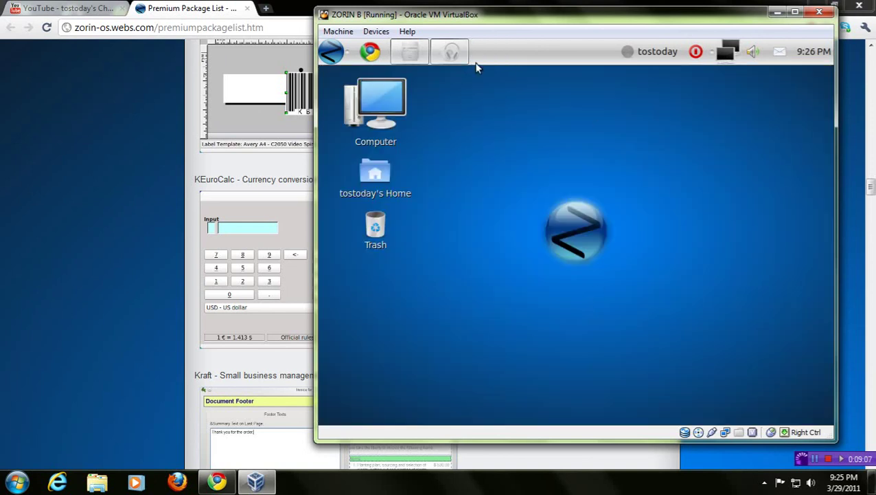
click(332, 53)
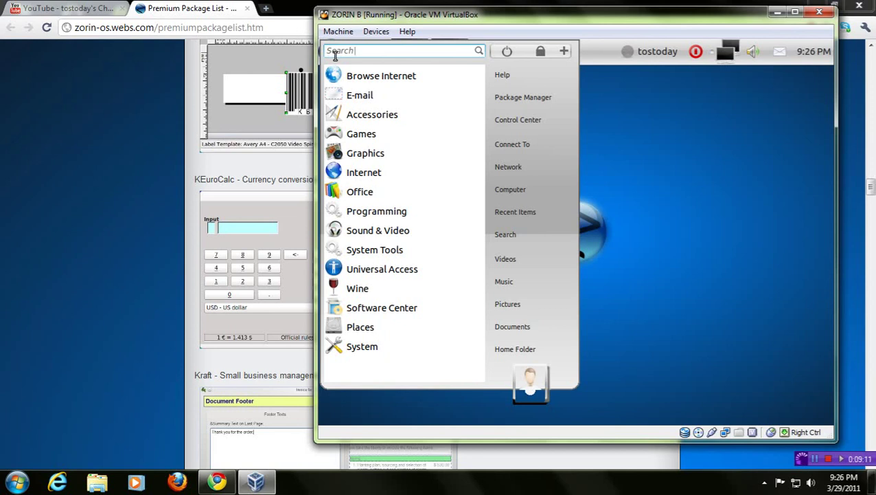
click(370, 347)
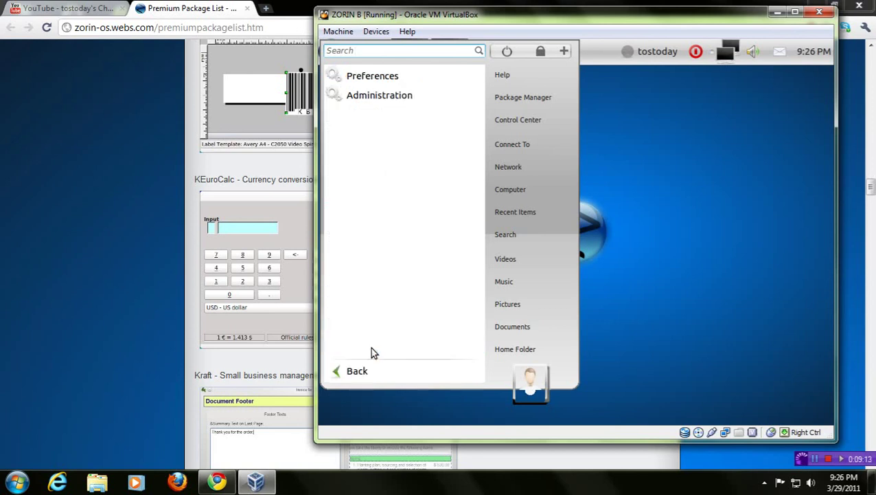
click(417, 80)
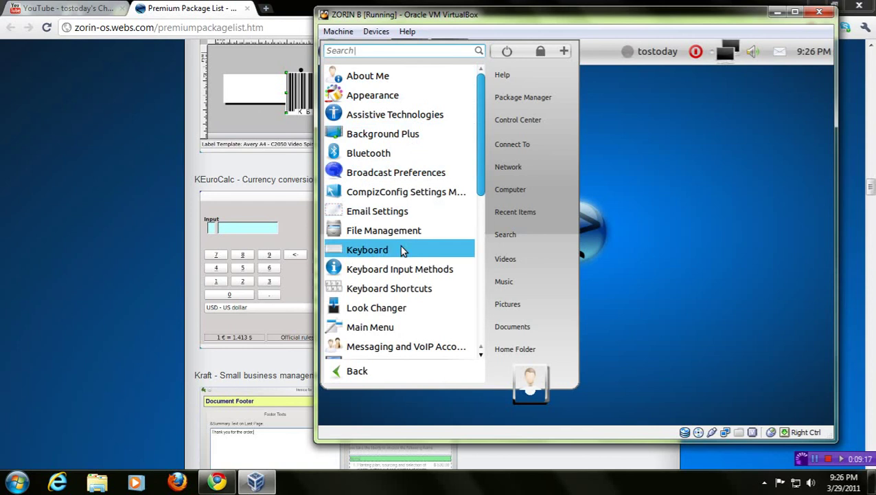
click(398, 309)
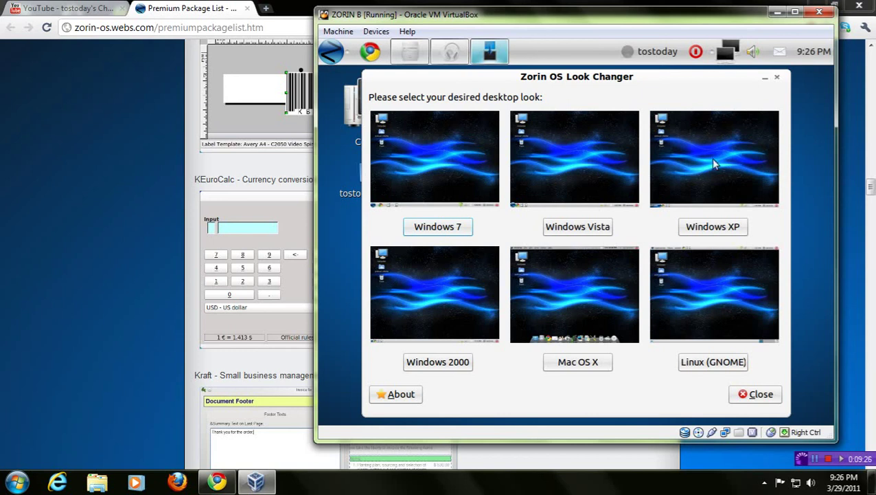
Switch the desktop look to Windows XP and log out of the current Zorin OS session.
click(721, 230)
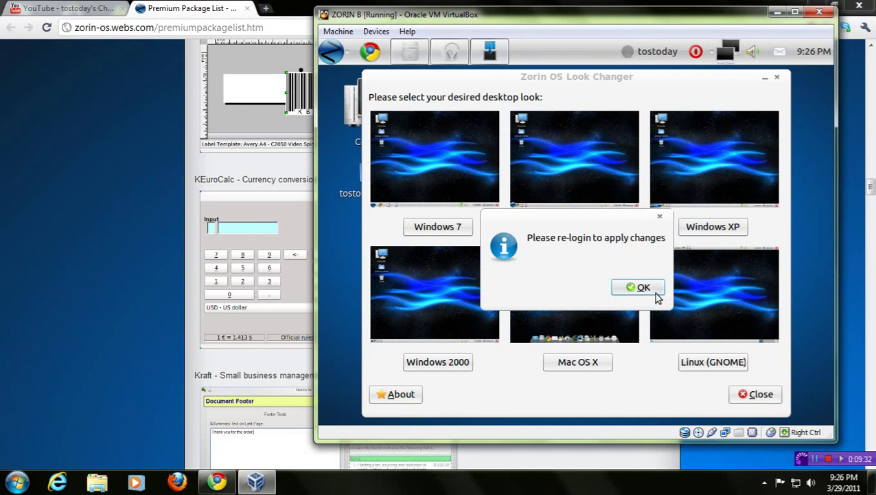
click(654, 292)
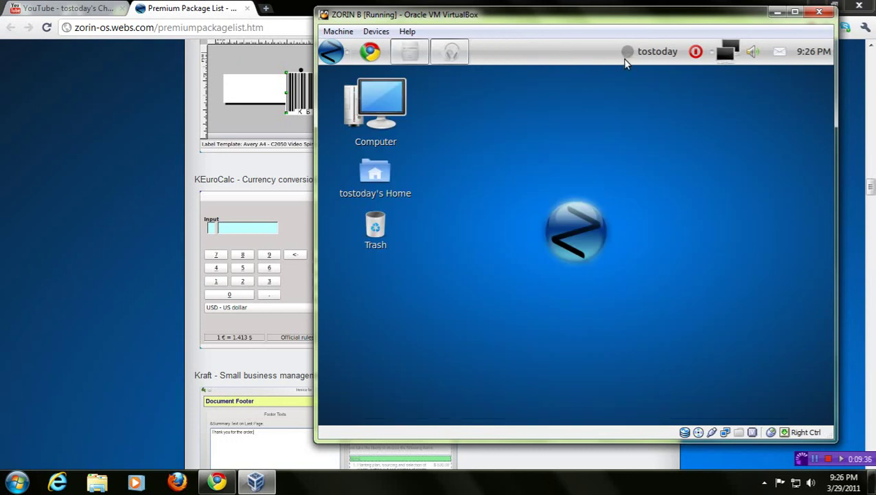
click(696, 53)
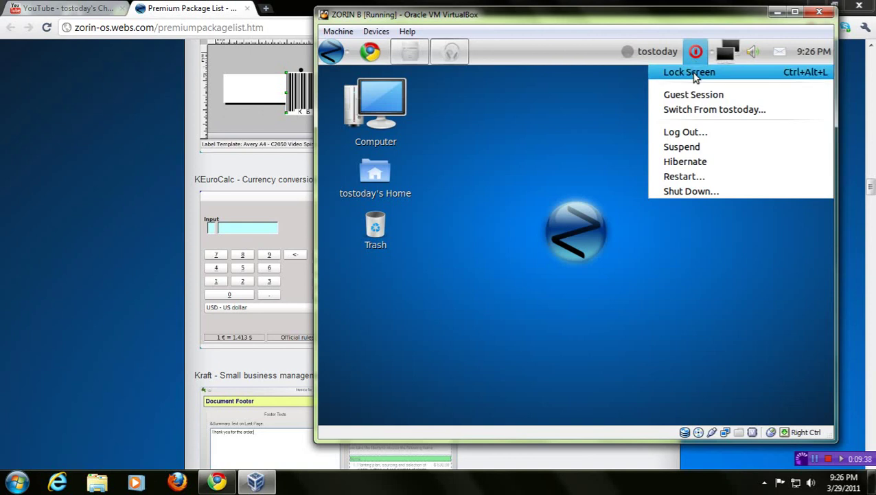
click(694, 132)
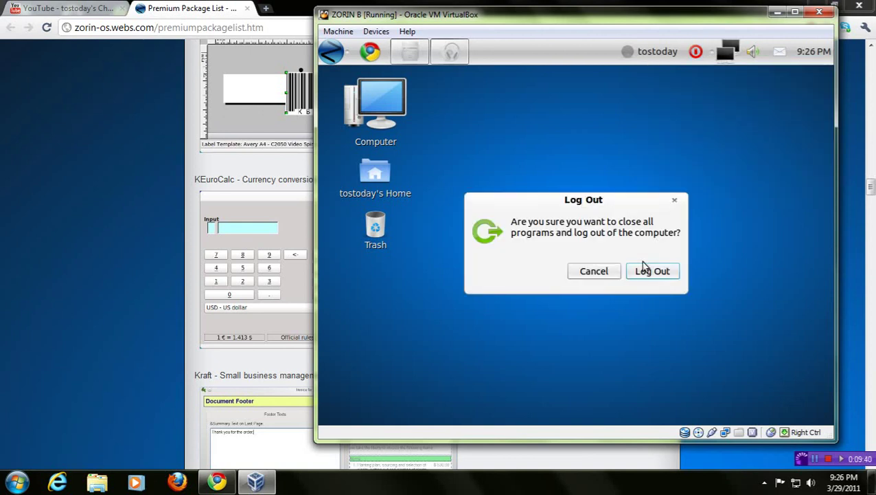
click(650, 271)
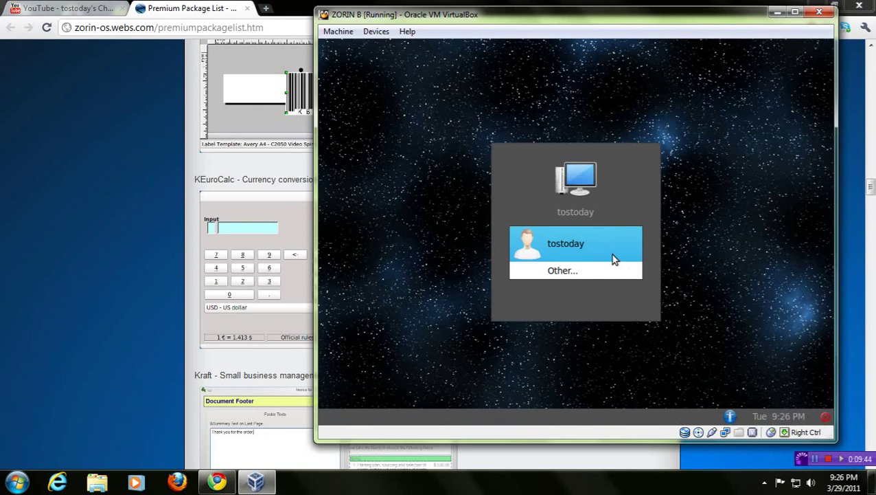
Log back in to the existing user account by entering its account password.
click(609, 255)
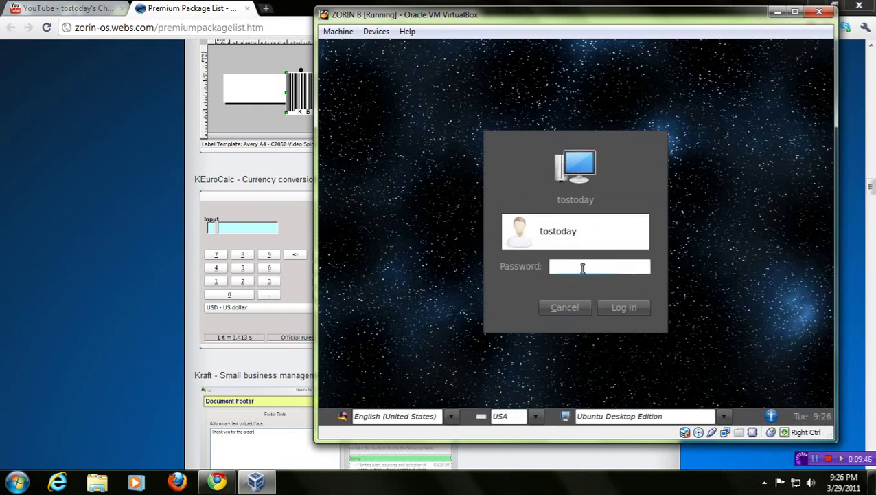
text(***)
click(616, 310)
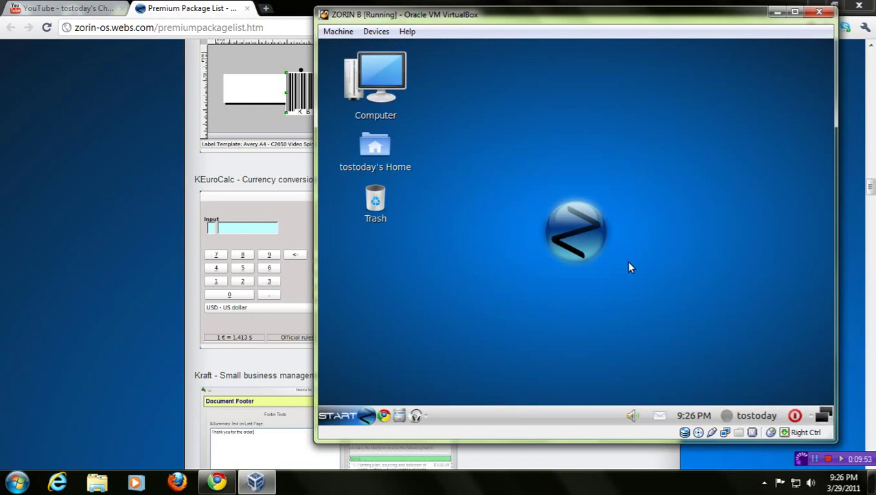
Examine the start menu of the Windows XP look and its list of all application categories, and close it.
click(348, 418)
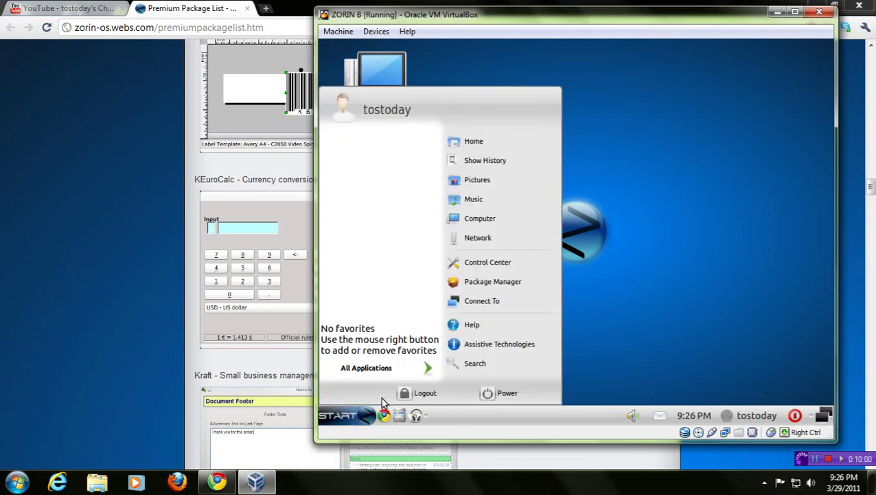
click(427, 369)
mouse_move(432, 368)
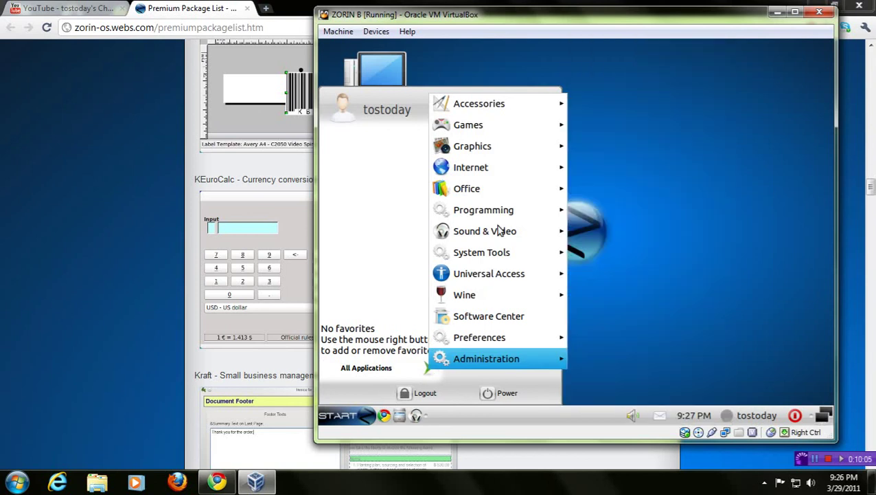
mouse_move(501, 233)
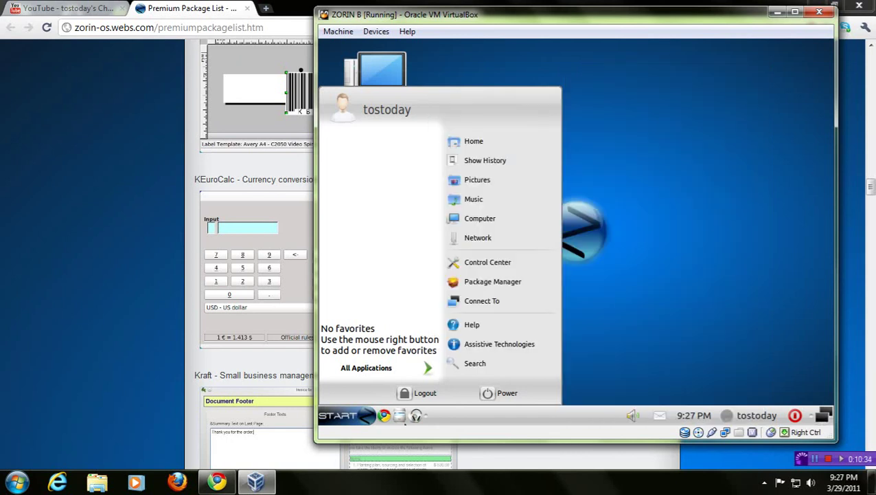
click(347, 418)
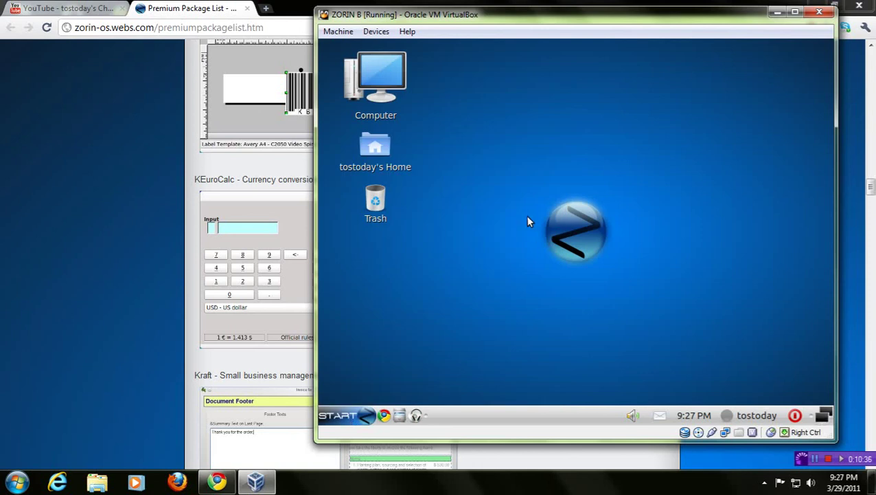